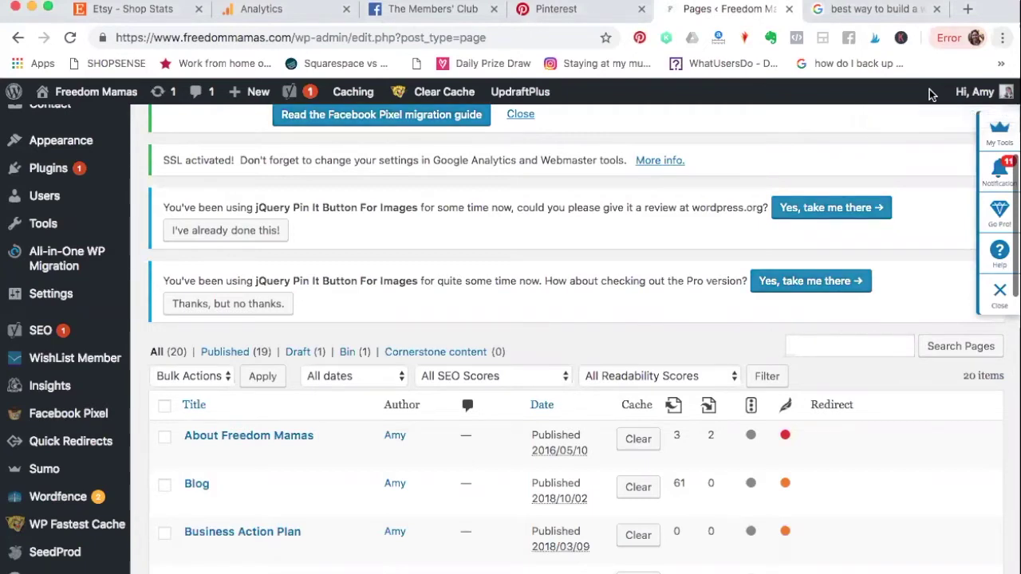
Step: Start a new page from the site's pages list
scroll(514, 270, "down", 2)
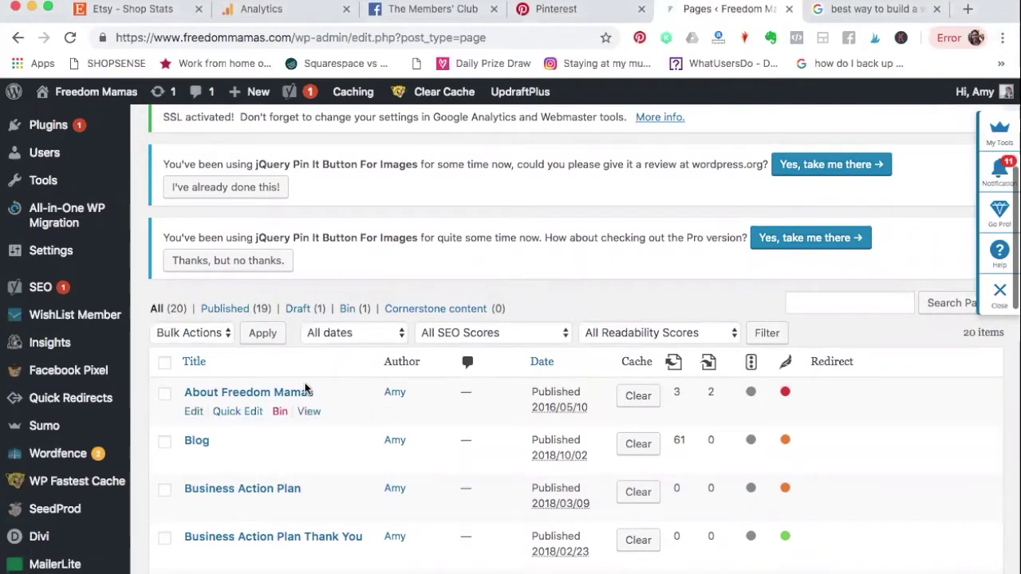
scroll(388, 364, "up", 5)
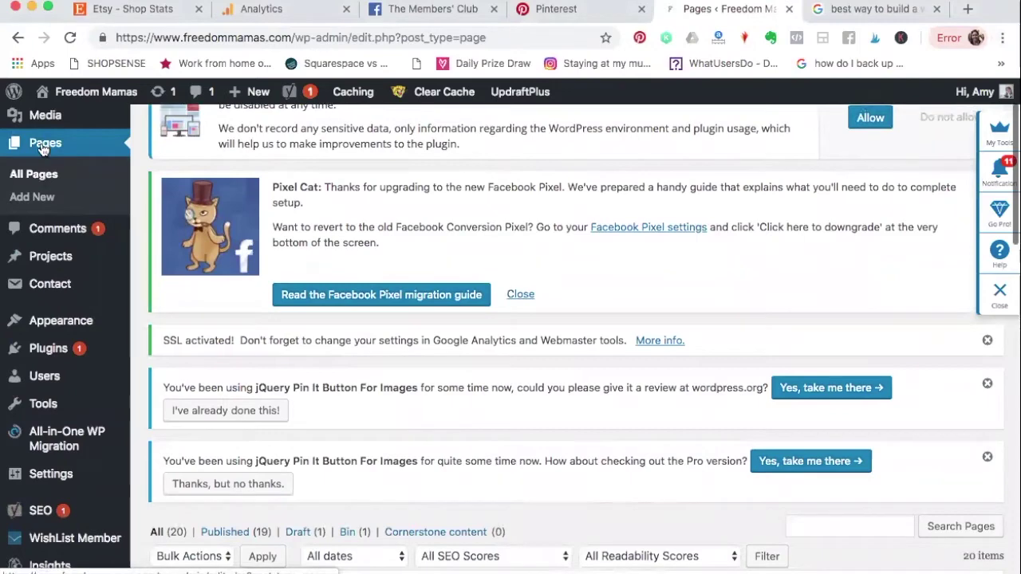
scroll(316, 302, "down", 4)
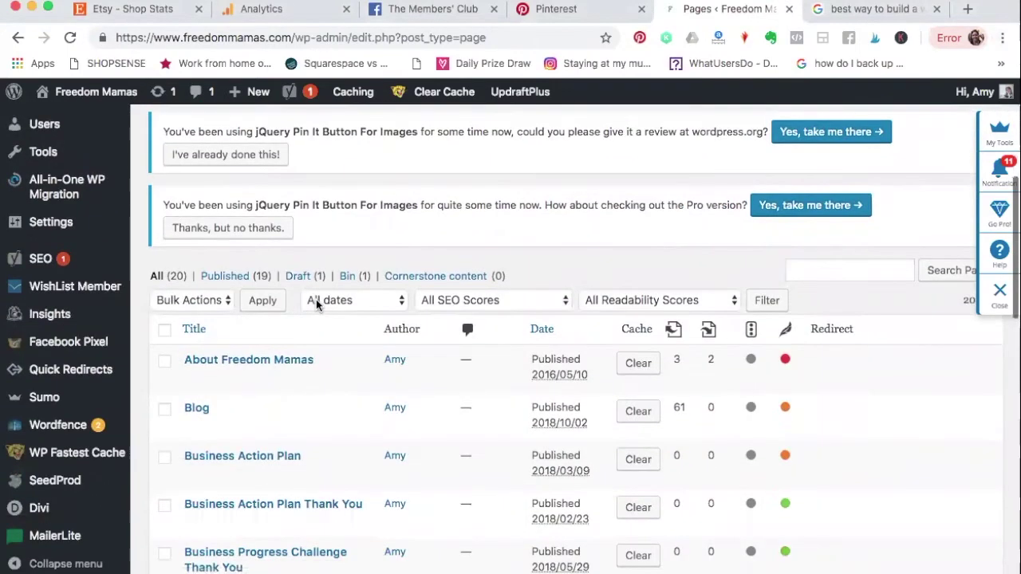
scroll(316, 302, "up", 5)
left_click(246, 133)
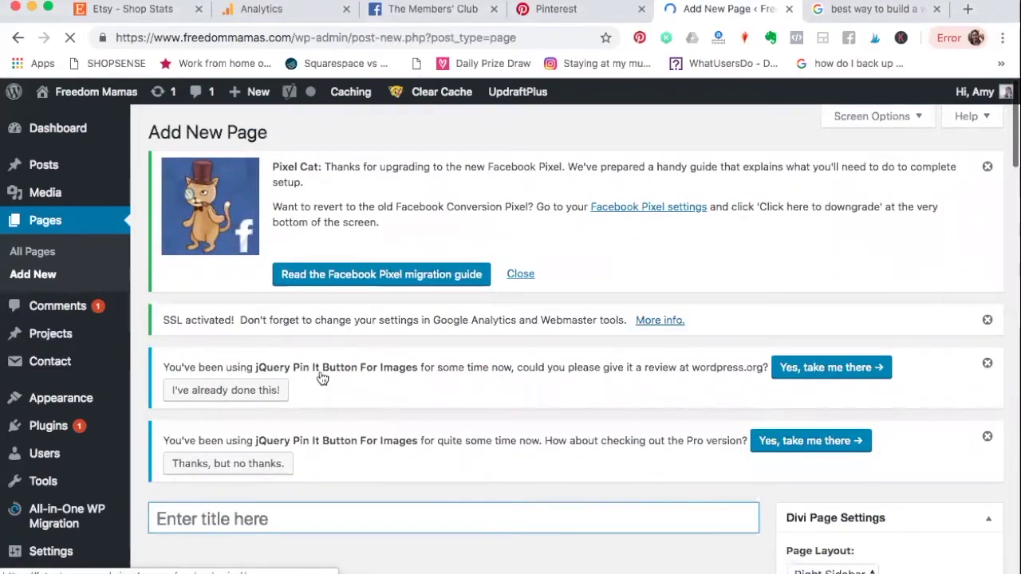
Step: Title the new page "Test Title"
scroll(319, 375, "down", 2)
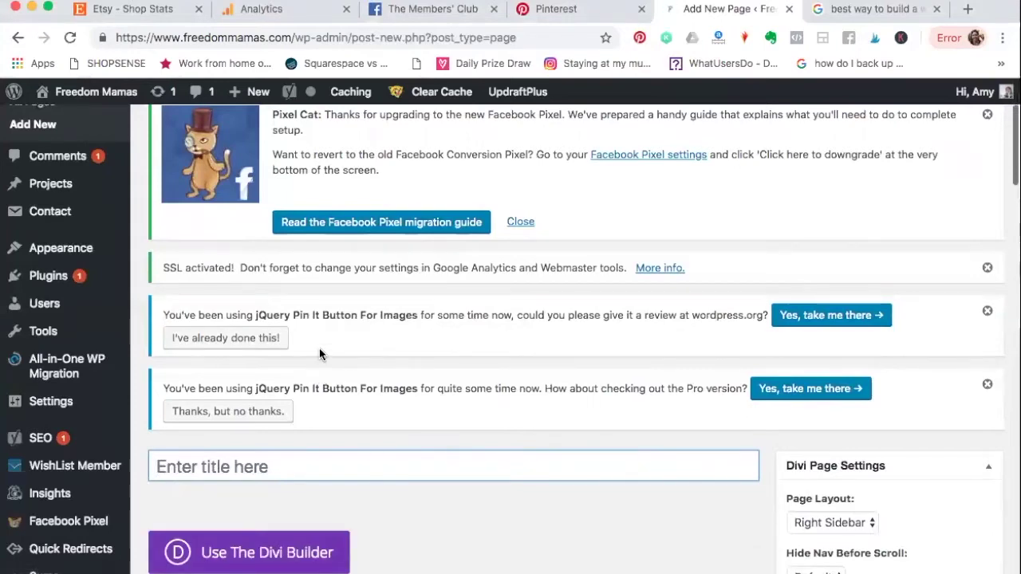
scroll(323, 375, "down", 2)
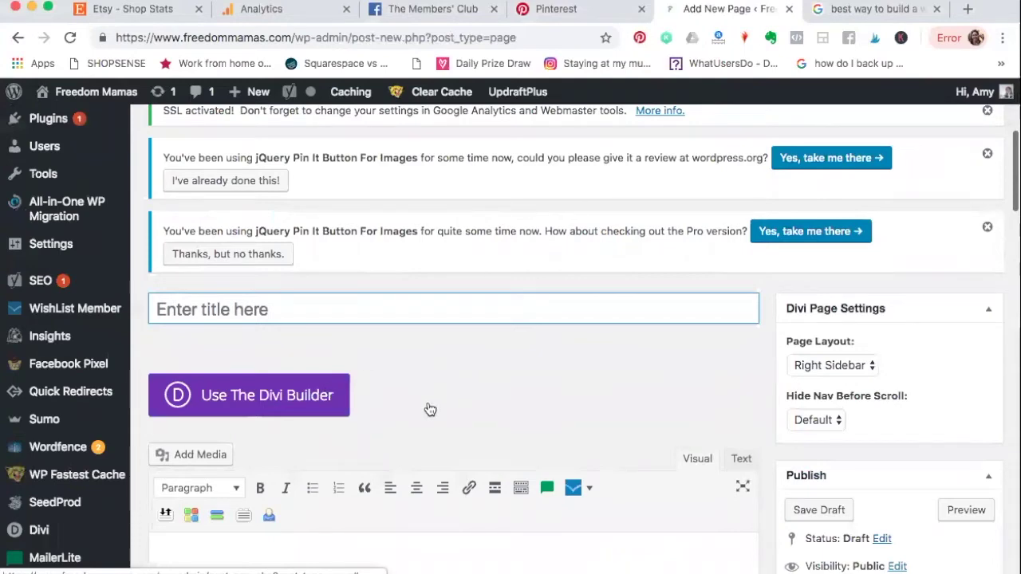
scroll(430, 409, "down", 3)
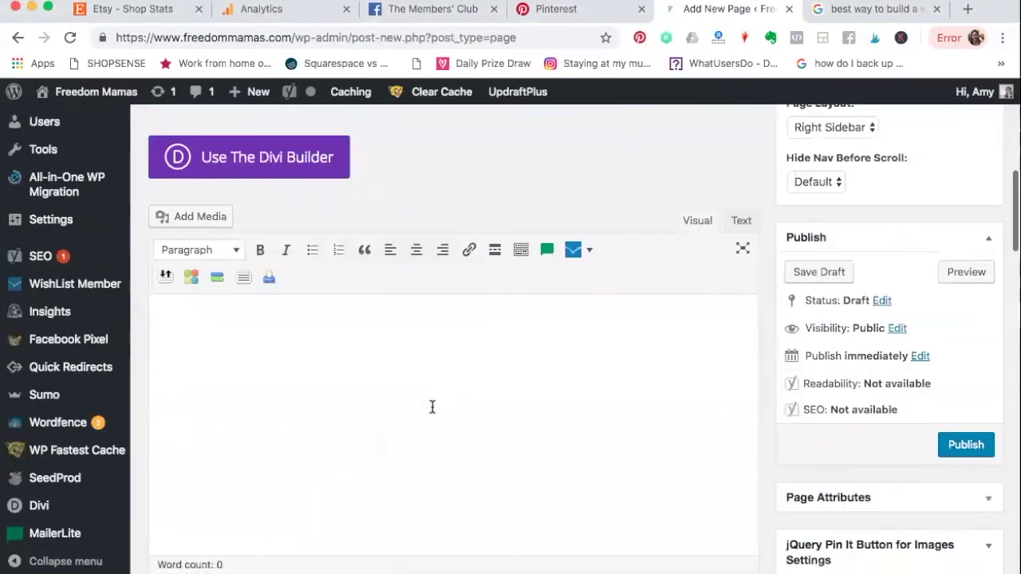
scroll(430, 409, "up", 2)
scroll(432, 407, "down", 1)
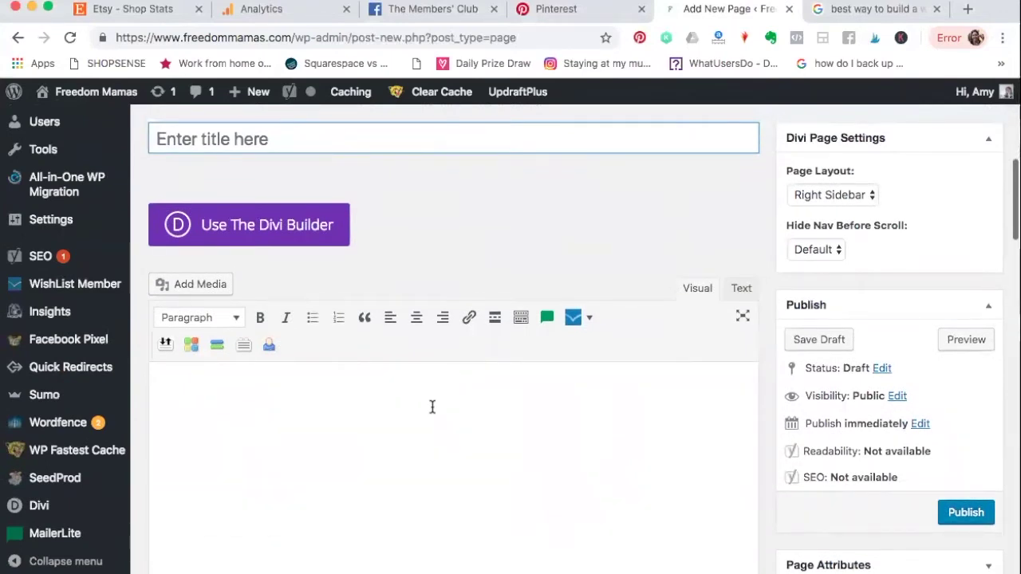
scroll(385, 360, "up", 2)
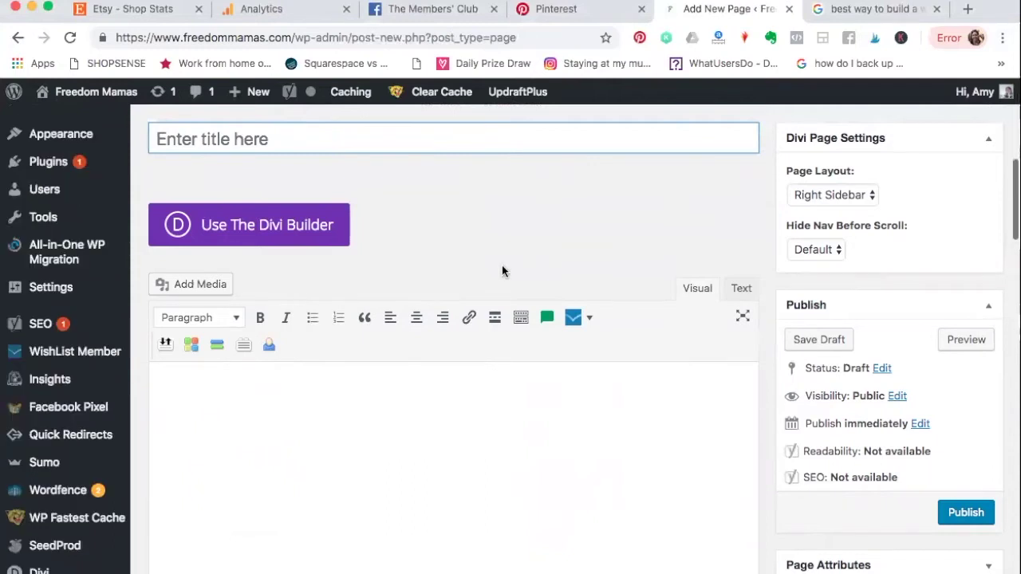
scroll(502, 271, "up", 2)
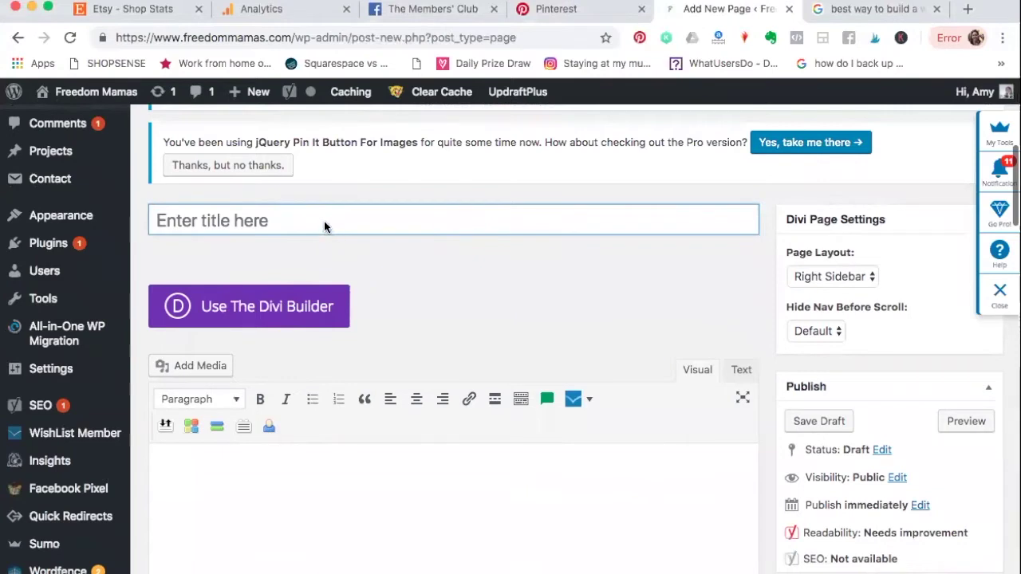
left_click(180, 220)
type("Test Title")
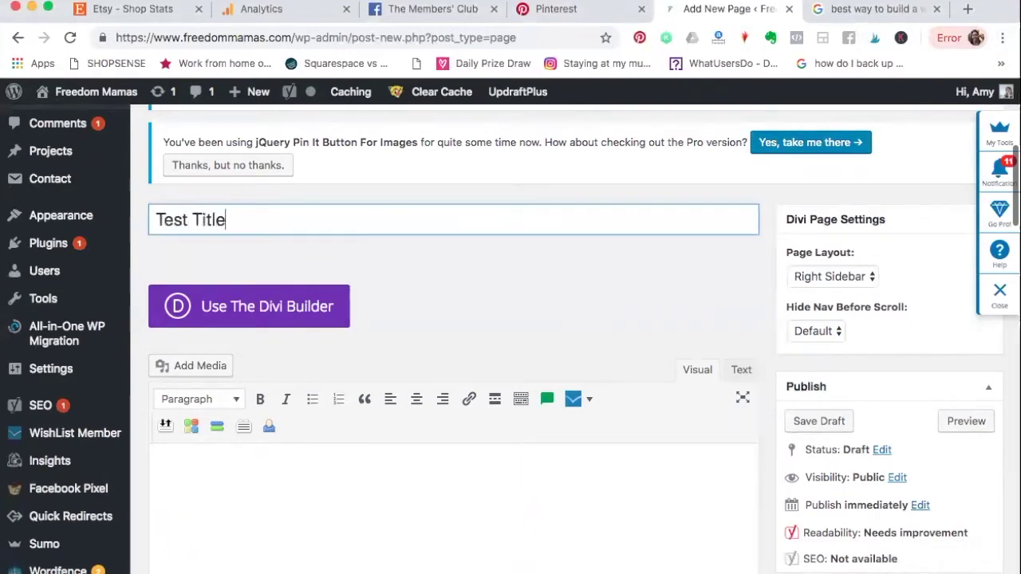
Step: Switch the page to the Divi Builder, launch its Visual Builder and choose to build from scratch
left_click(271, 308)
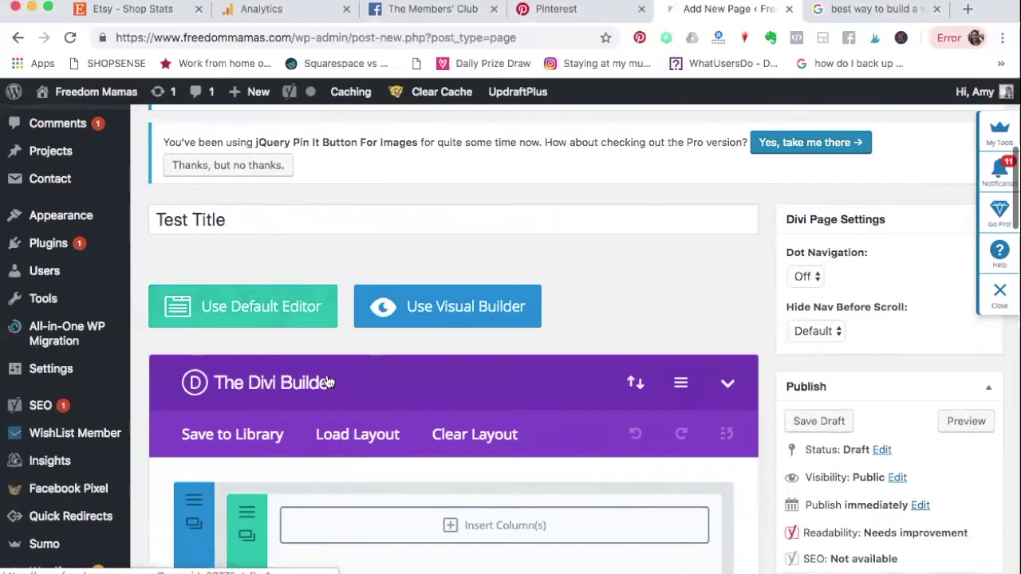
left_click(437, 316)
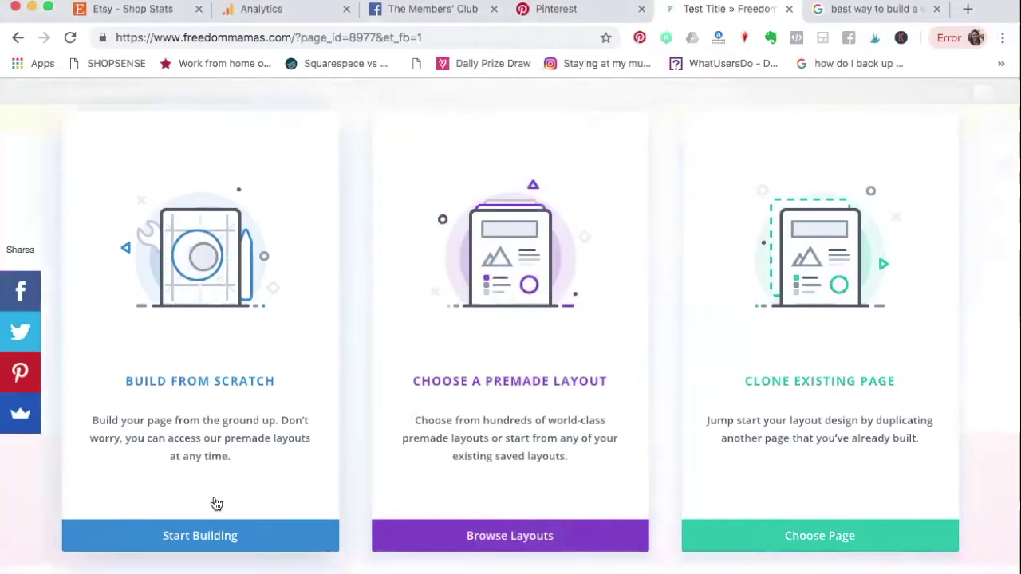
left_click(216, 536)
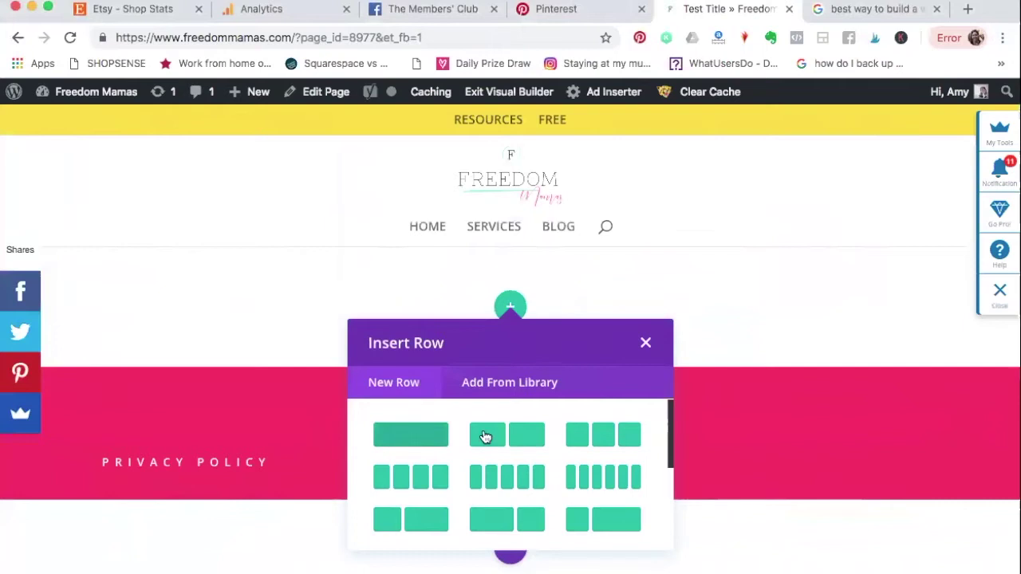
Step: Insert a single full-width column row in the section and dismiss the module chooser
left_click(397, 442)
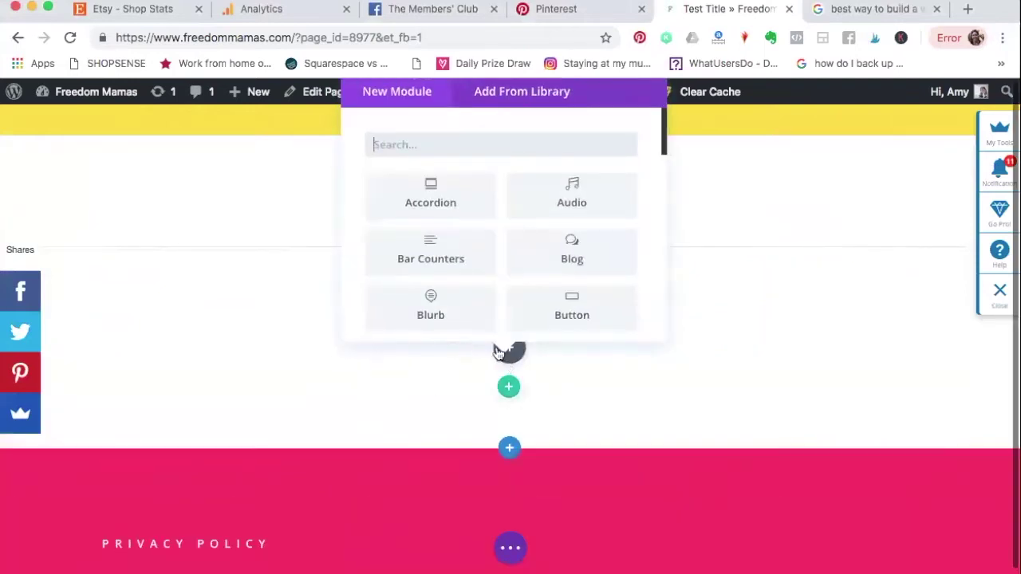
scroll(492, 283, "down", 2)
scroll(492, 283, "up", 2)
left_click(718, 330)
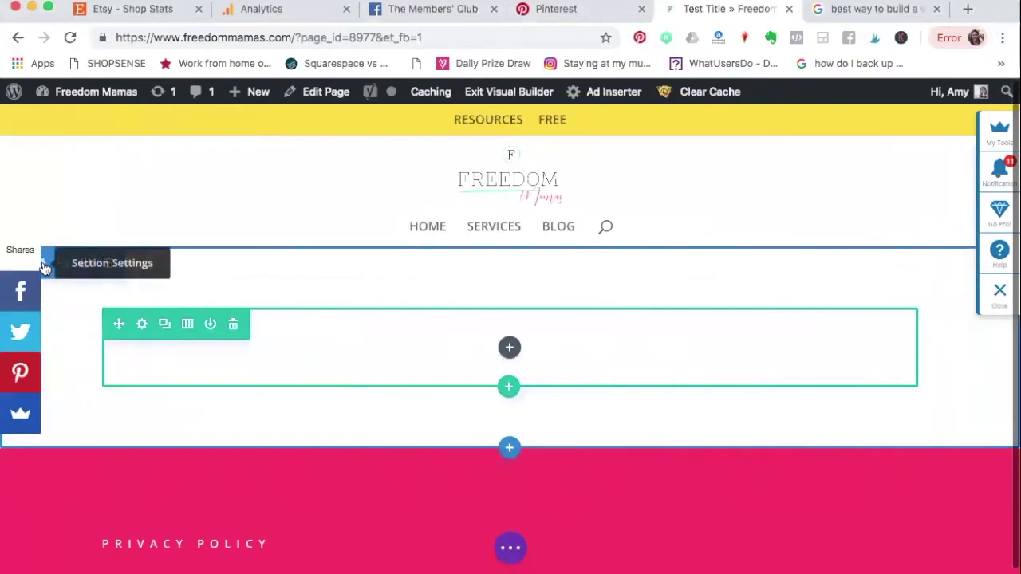
Step: Open the section's background image option in its settings and bring up the media library to choose an image
left_click(42, 264)
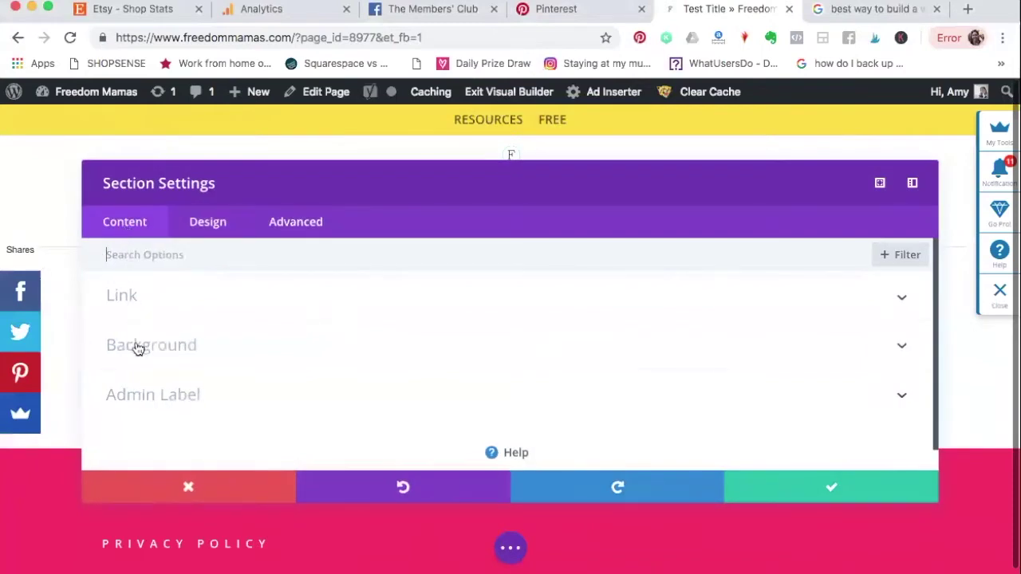
left_click(137, 352)
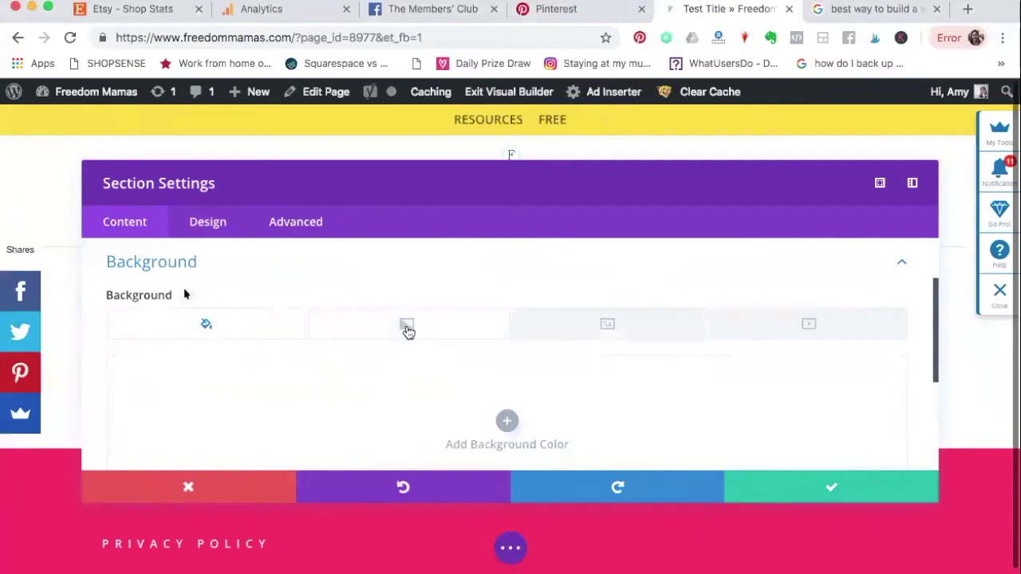
left_click(608, 326)
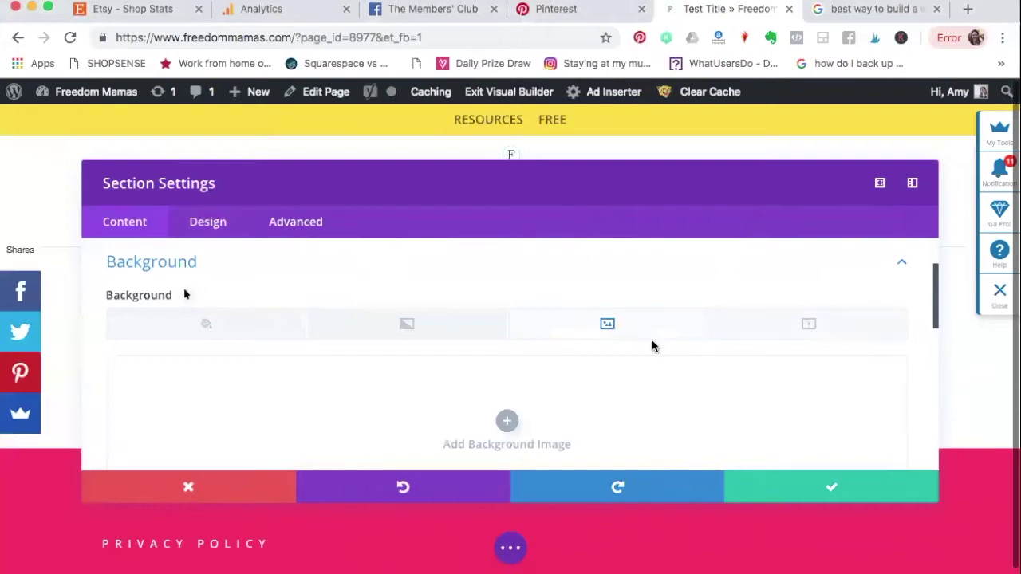
scroll(526, 379, "down", 1)
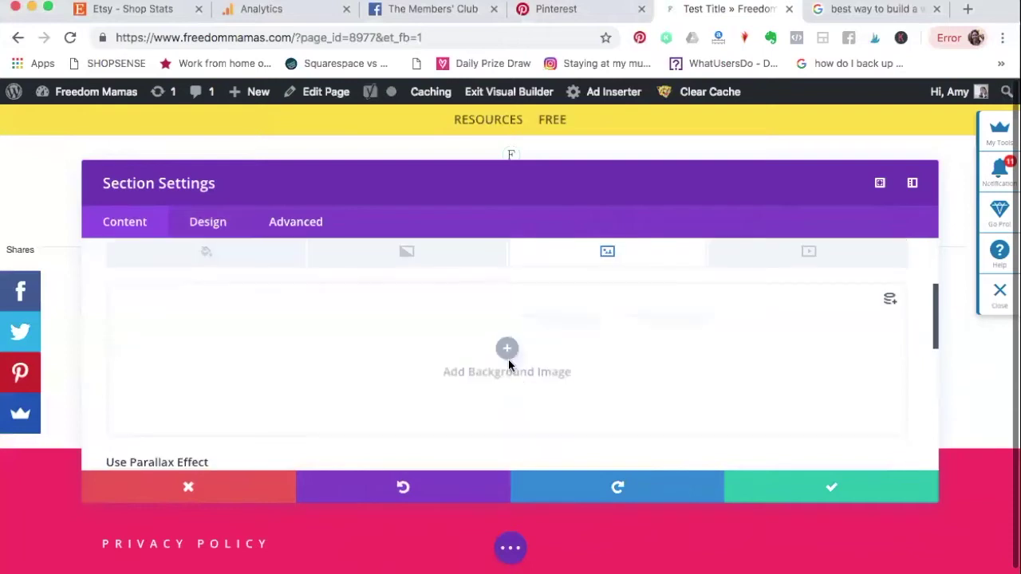
left_click(507, 351)
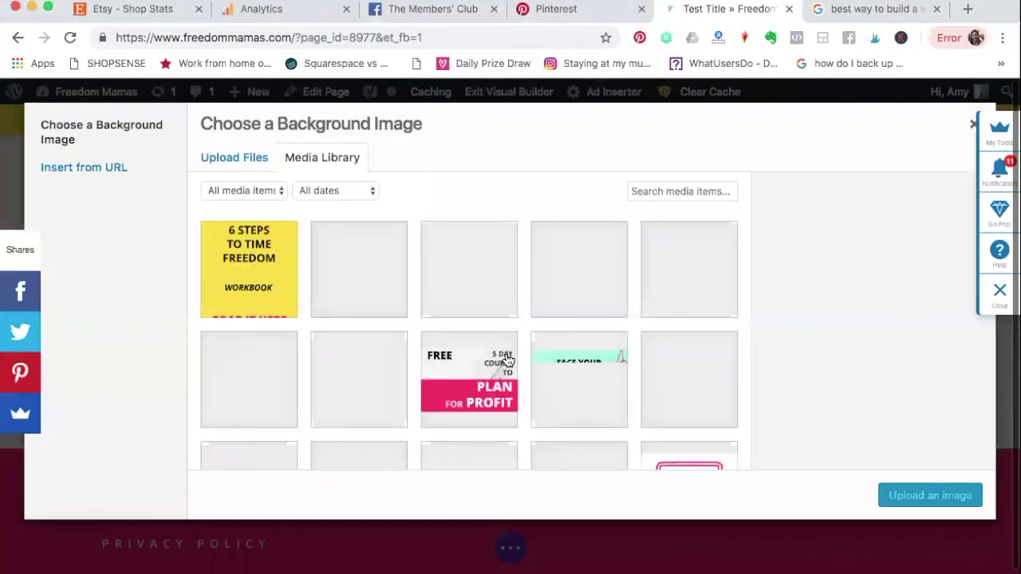
Step: Set pink-note-book-with-doodles-background-2.png as the section's background image and save the section settings
scroll(507, 361, "down", 2)
scroll(507, 361, "up", 2)
scroll(507, 361, "down", 2)
scroll(507, 360, "up", 2)
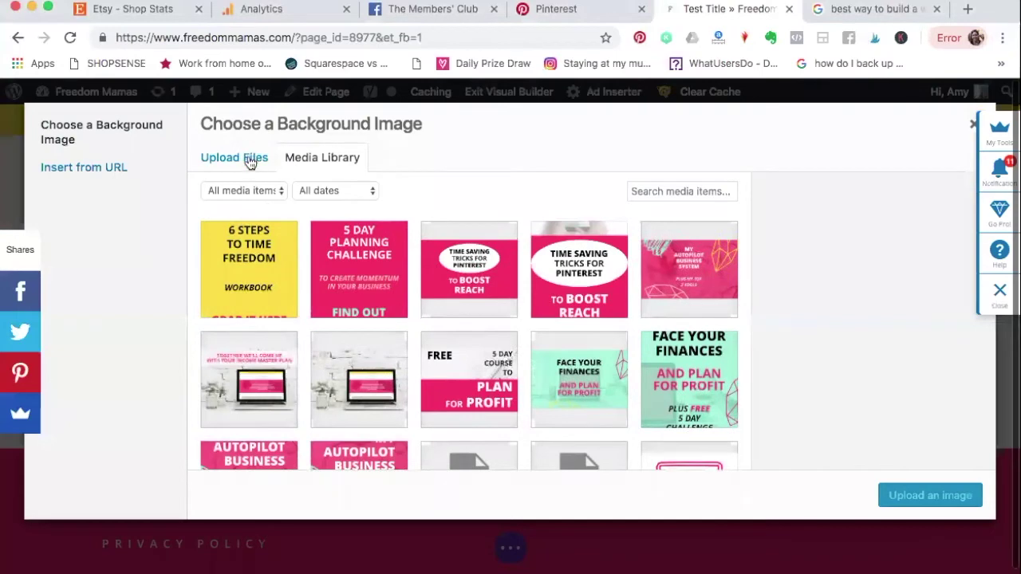
scroll(446, 298, "down", 10)
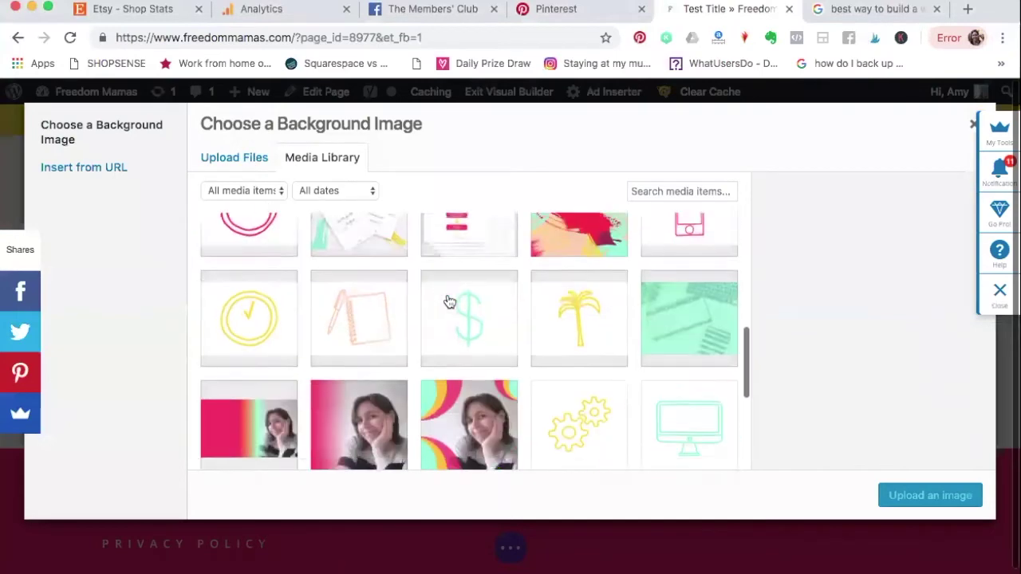
scroll(449, 301, "down", 5)
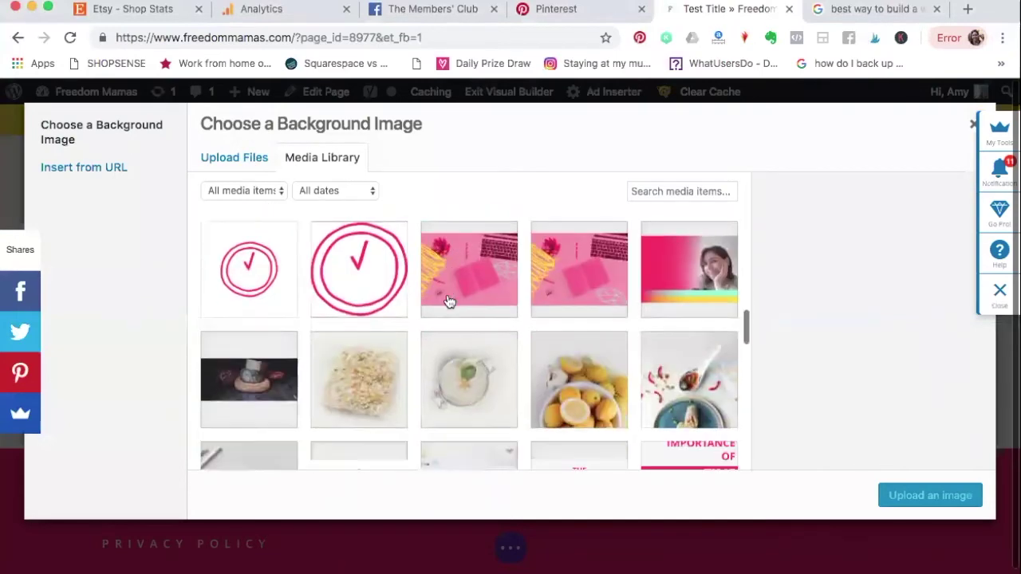
left_click(460, 275)
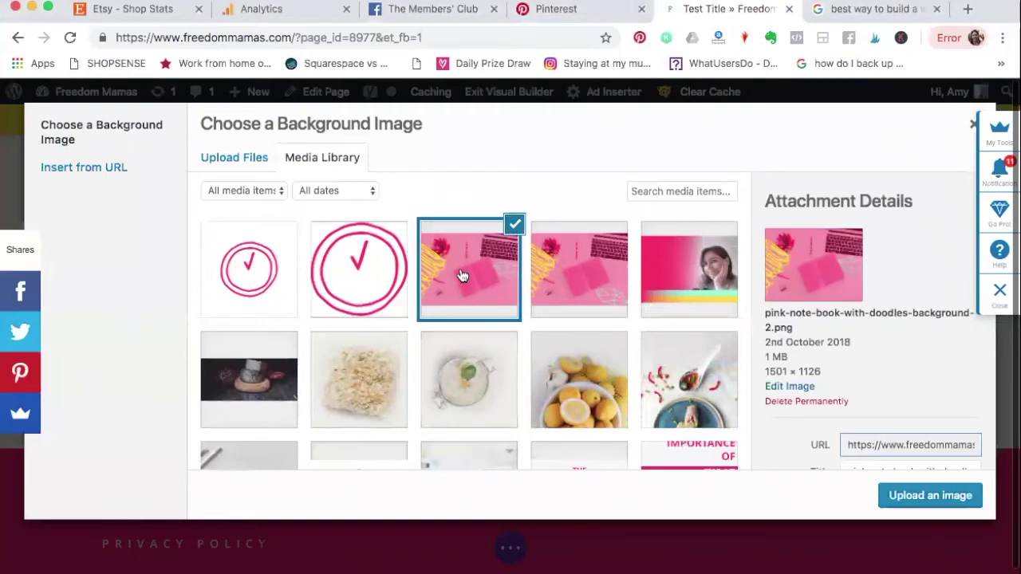
left_click(939, 494)
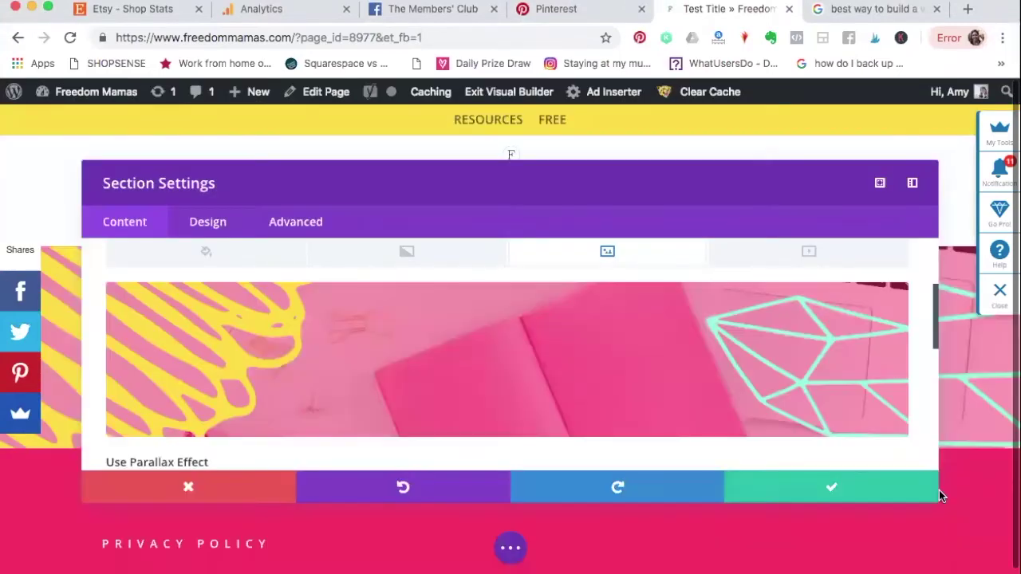
left_click(832, 491)
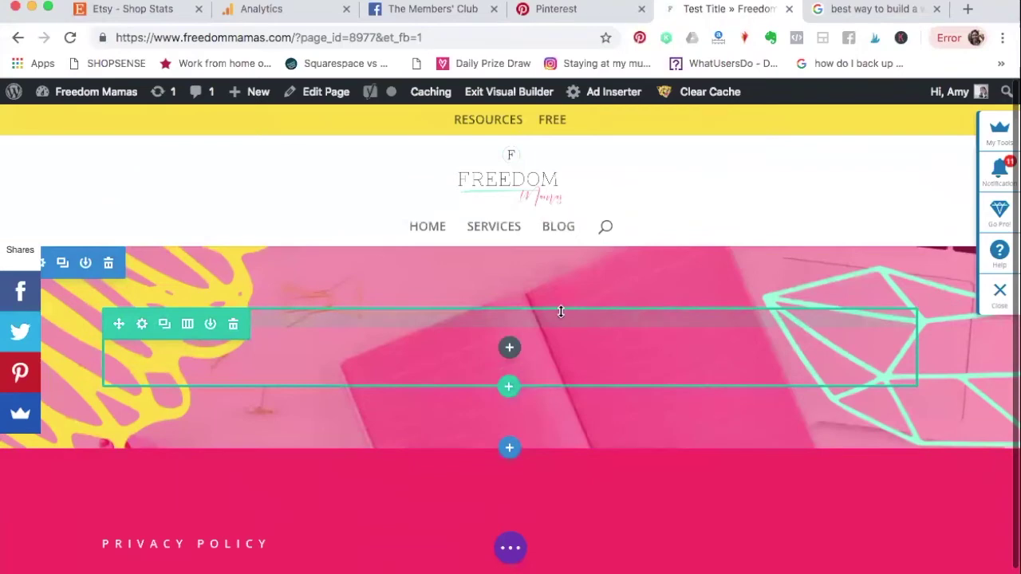
Step: Search the modules for "tex" and add a Text module to the row
left_click(510, 349)
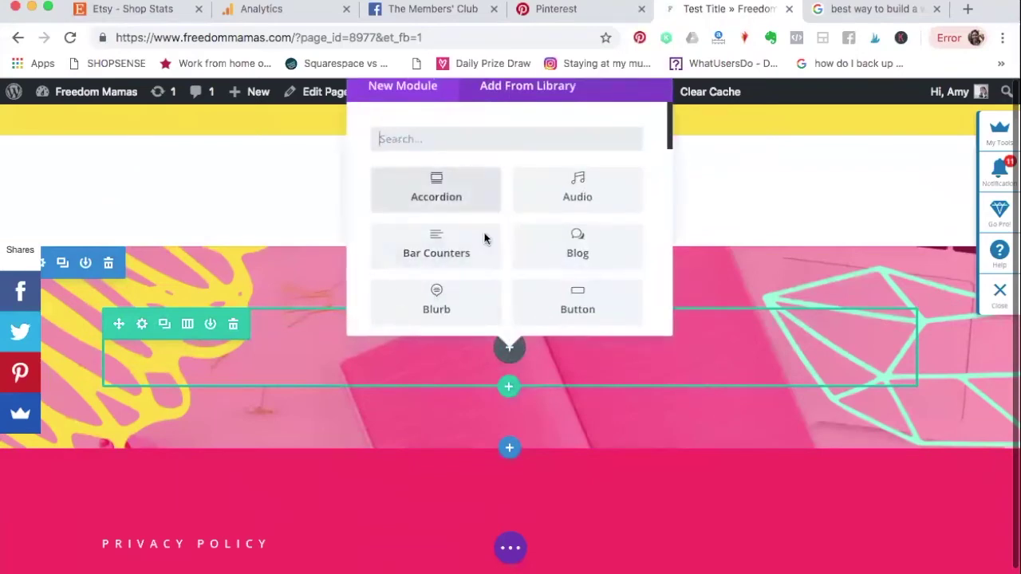
scroll(481, 231, "down", 9)
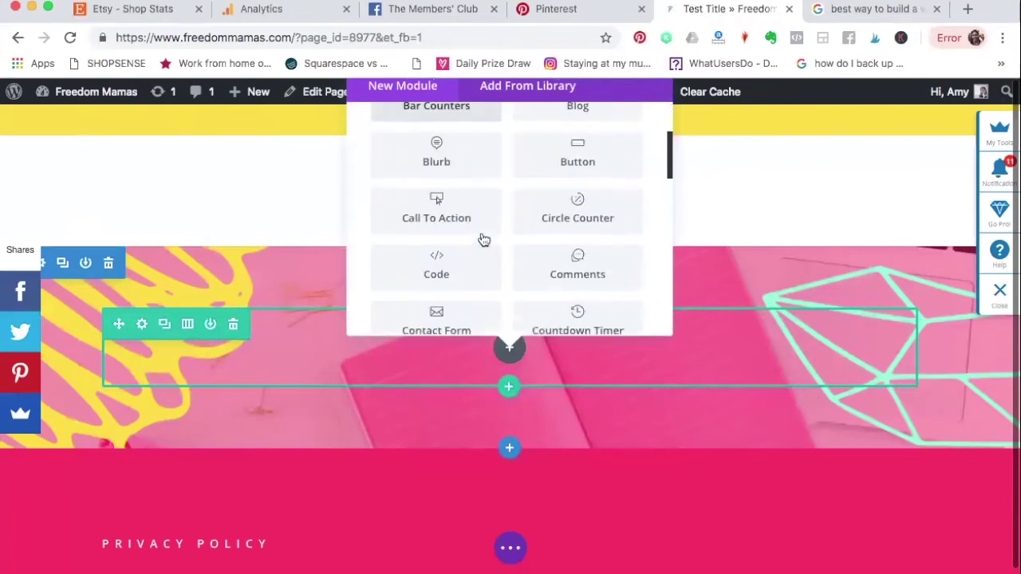
scroll(481, 237, "up", 5)
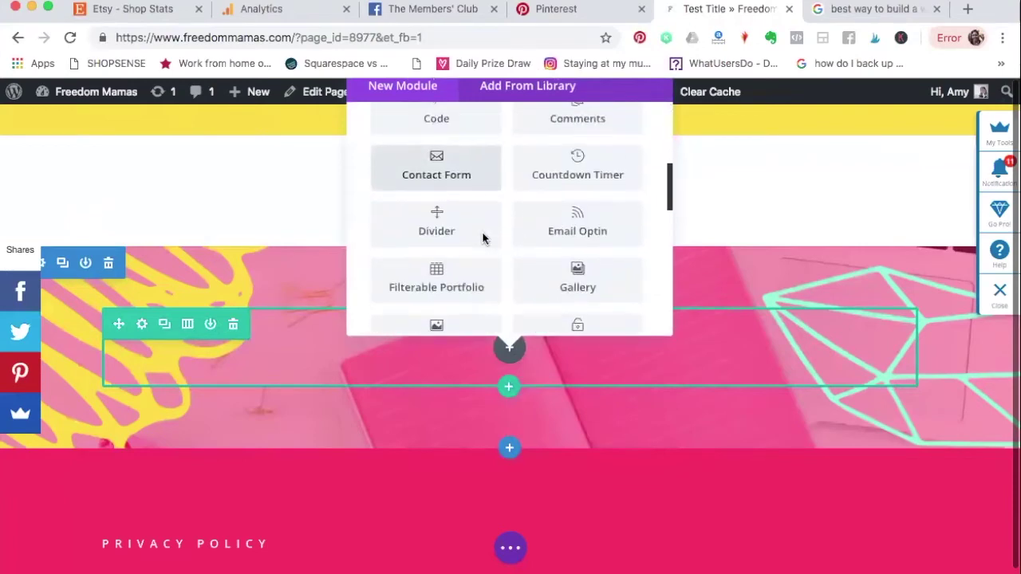
left_click(432, 139)
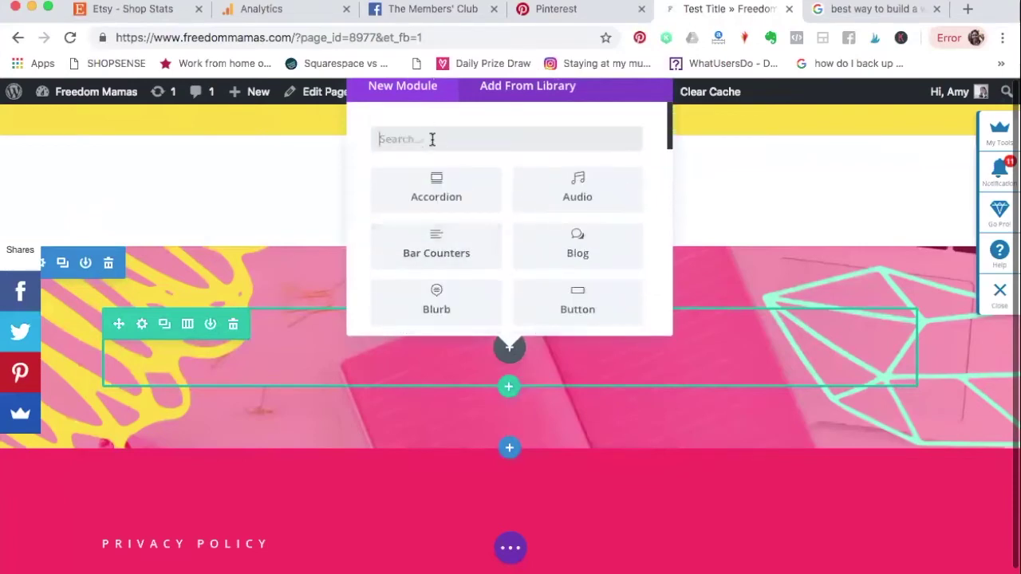
type("tex")
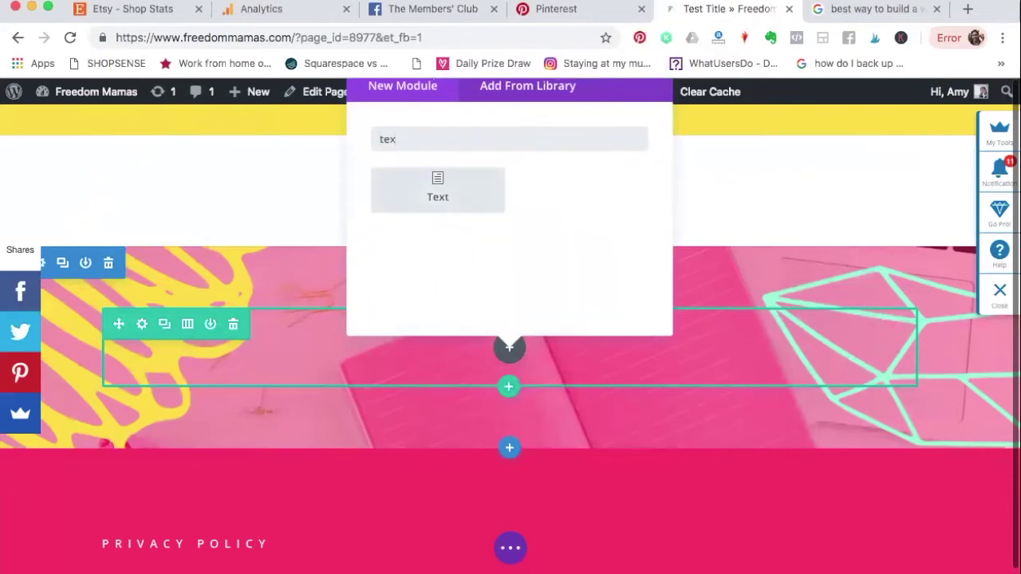
left_click(438, 188)
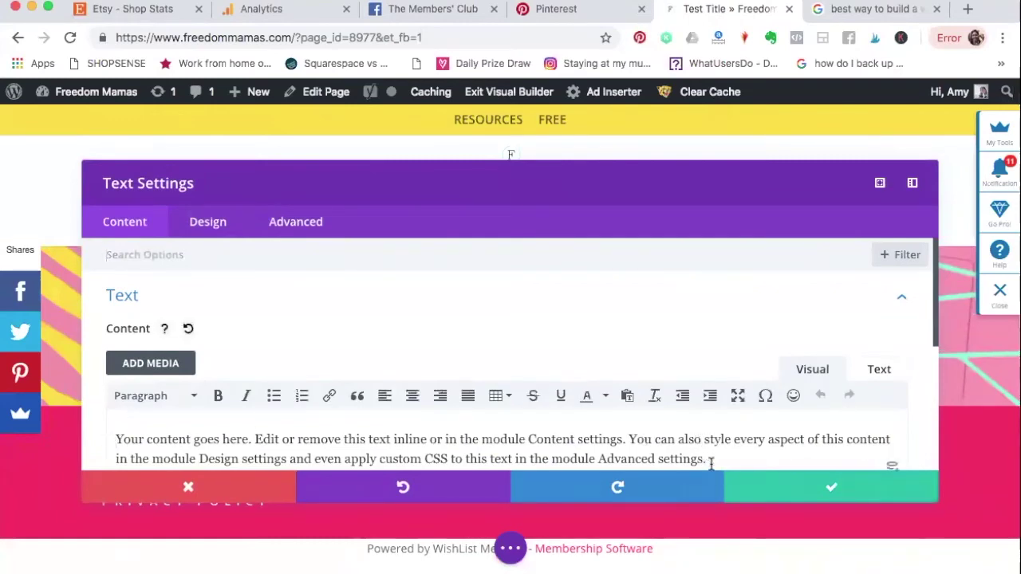
Step: Replace the Text module's placeholder content with "TEST PAGE"
scroll(353, 422, "down", 1)
triple_click(353, 422)
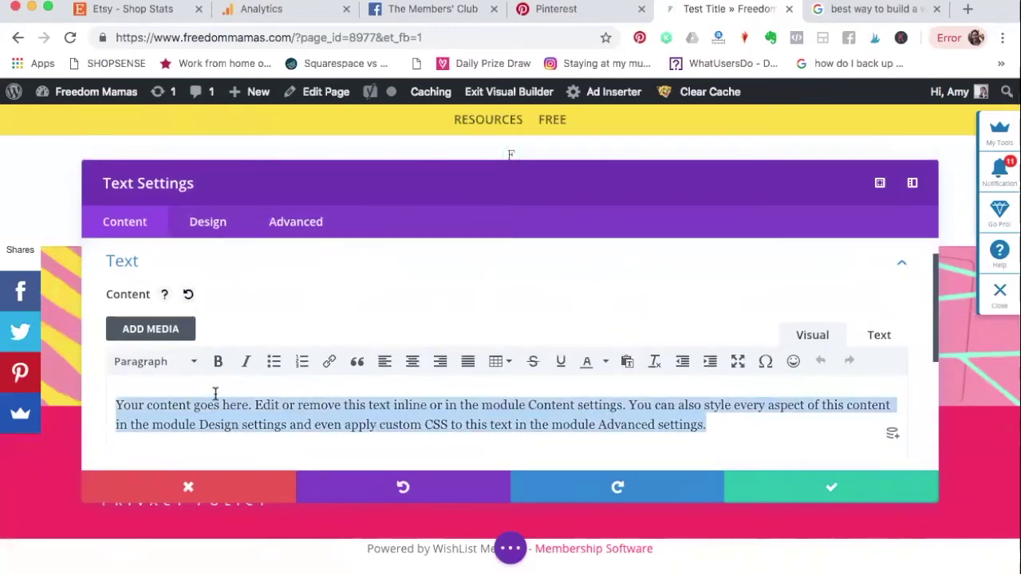
type("TEST PAGE")
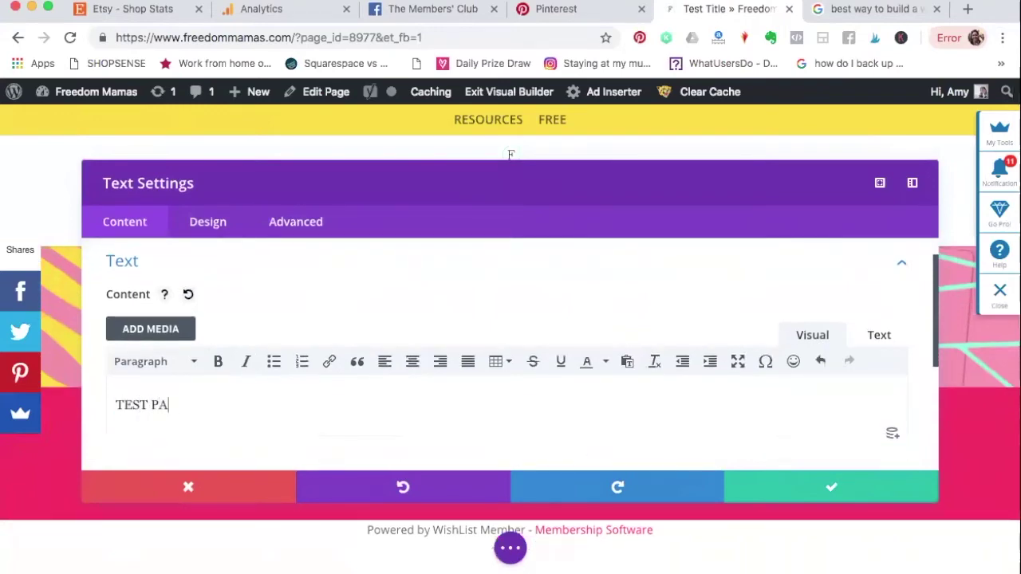
Step: Centre the "TEST PAGE" text and format it as Heading 1
left_click(414, 363)
left_click(177, 372)
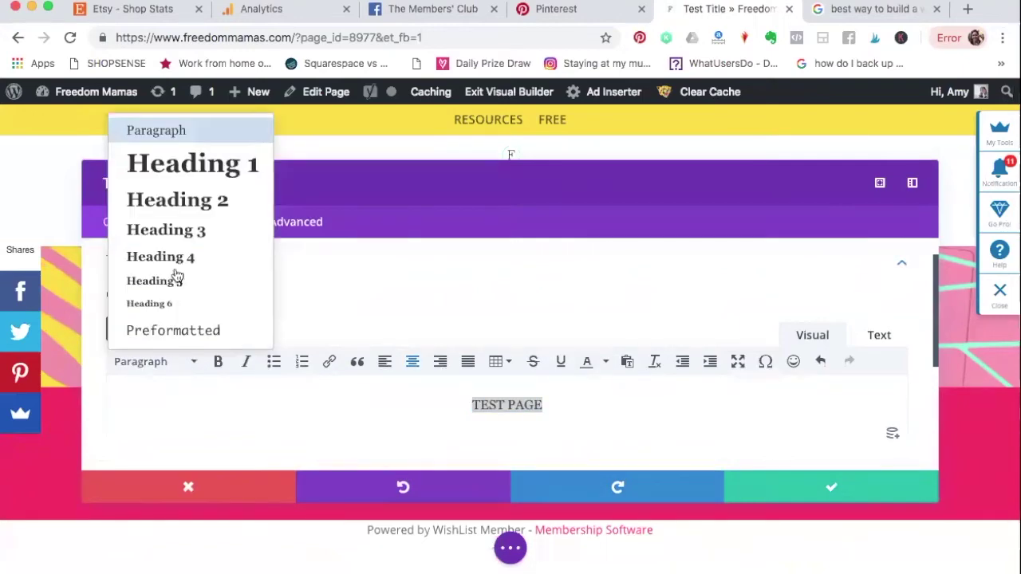
left_click(184, 163)
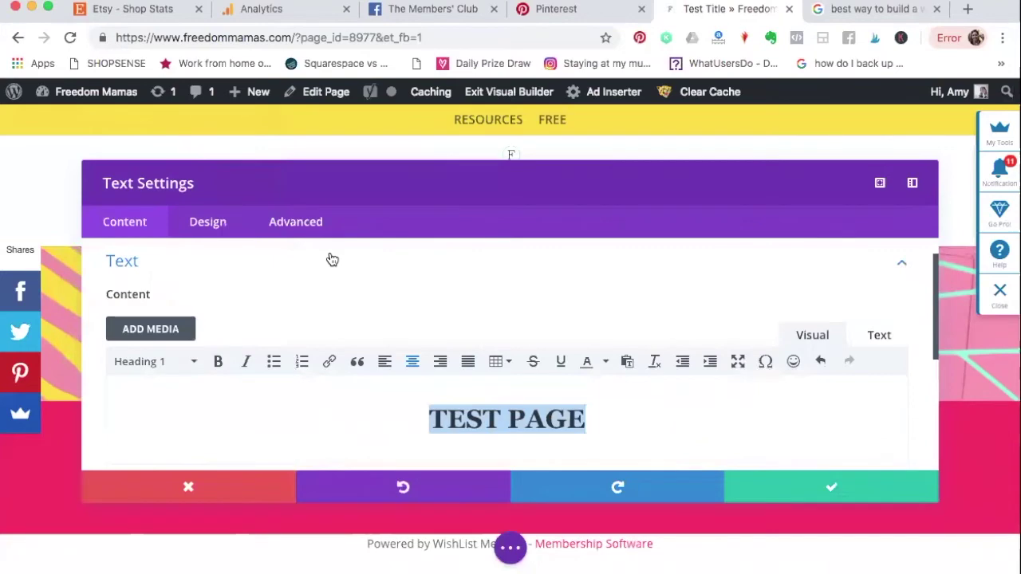
Step: In the Text module's design settings, set the H1 heading text colour to white (#ffffff) and its alignment to centre
left_click(209, 226)
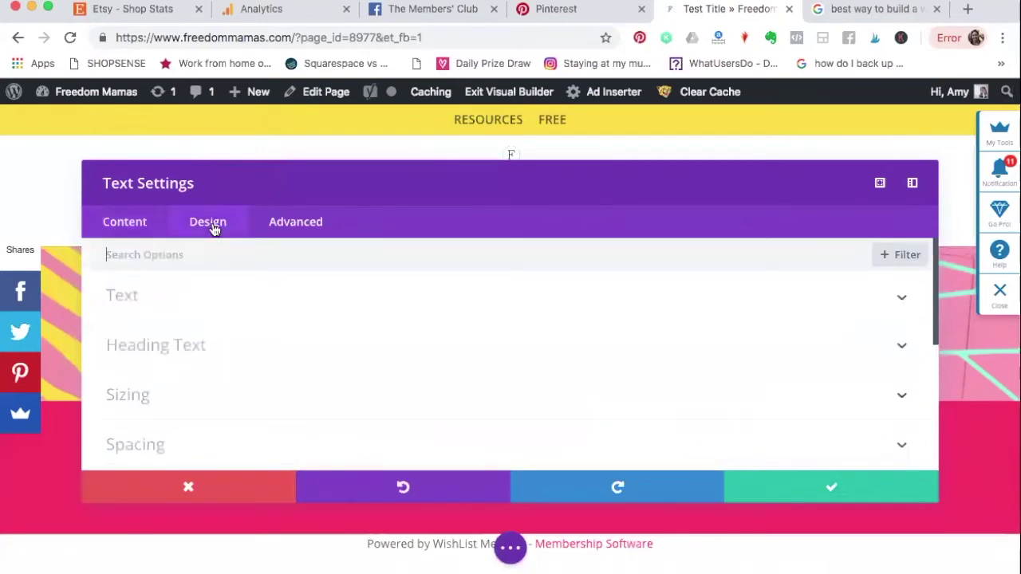
left_click(182, 348)
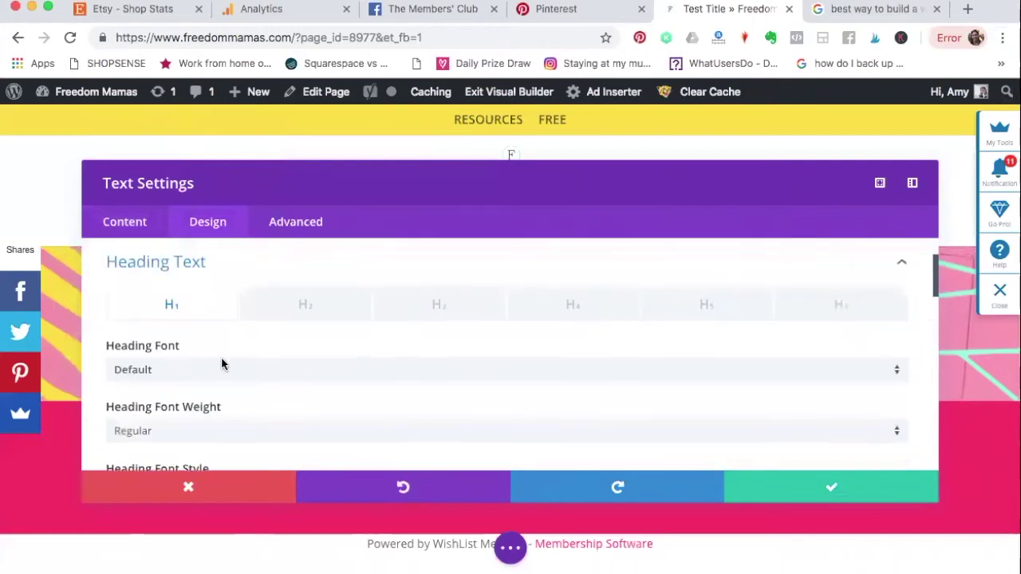
scroll(267, 385, "down", 2)
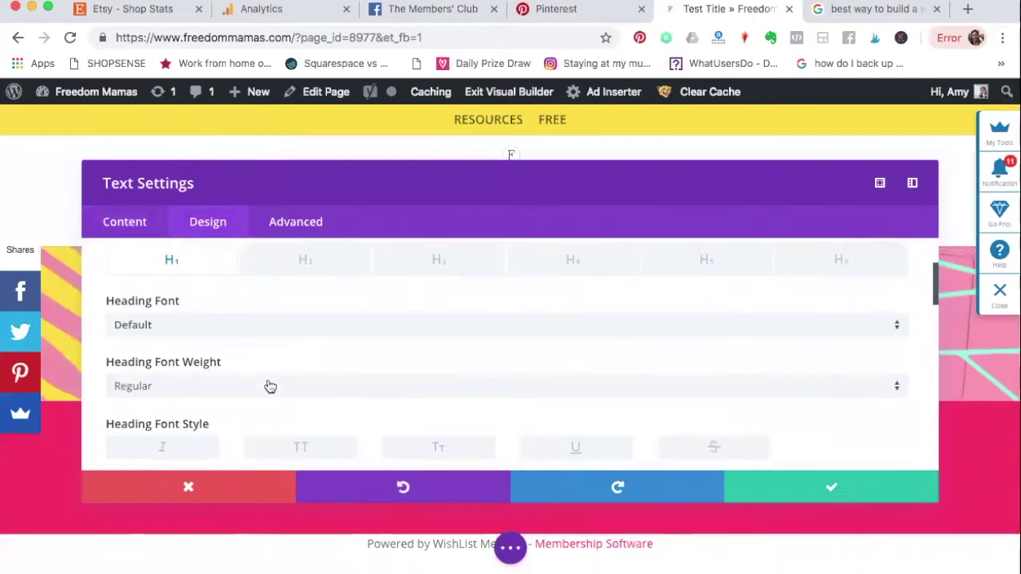
scroll(267, 385, "down", 6)
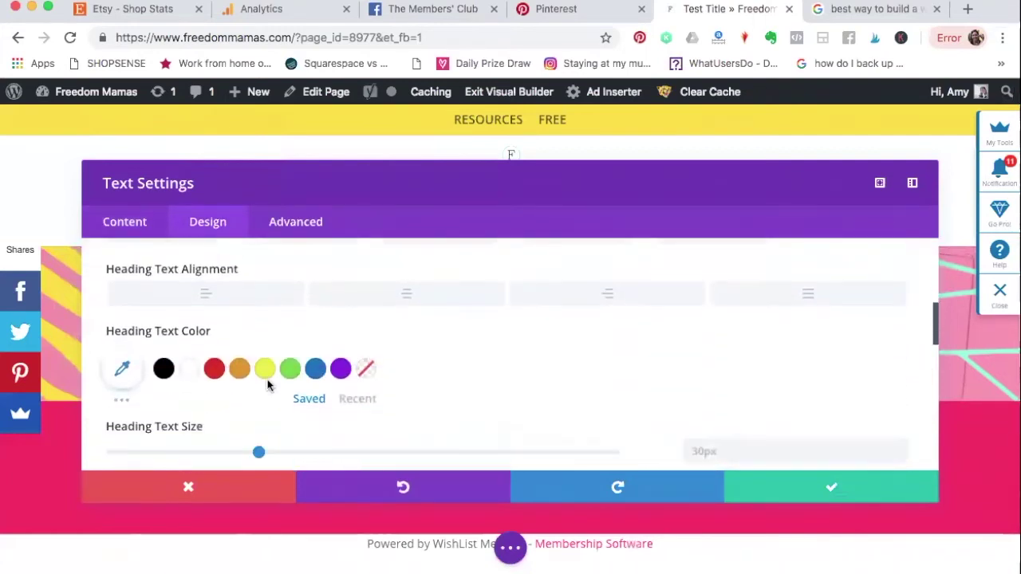
left_click(186, 369)
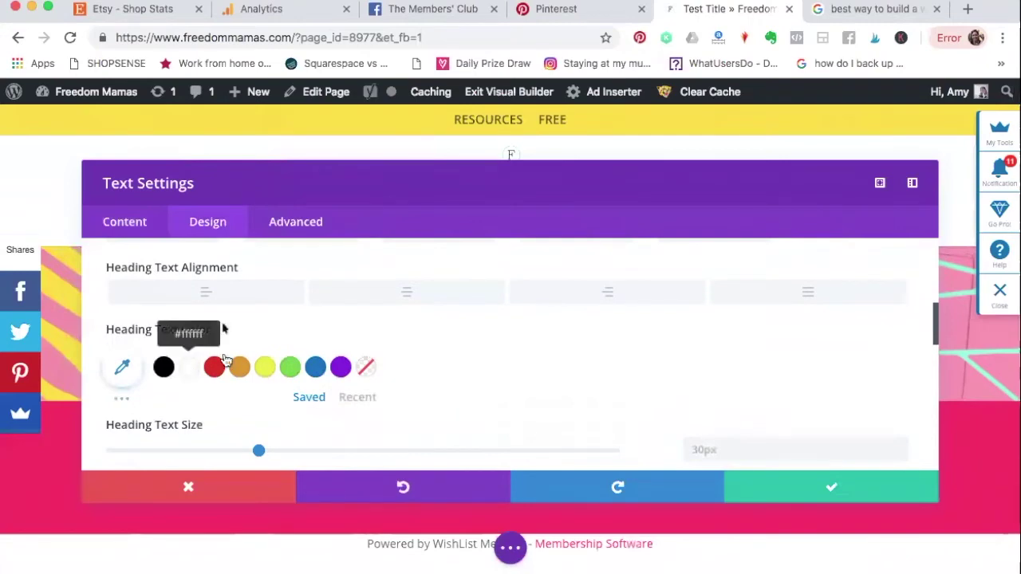
scroll(305, 319, "up", 4)
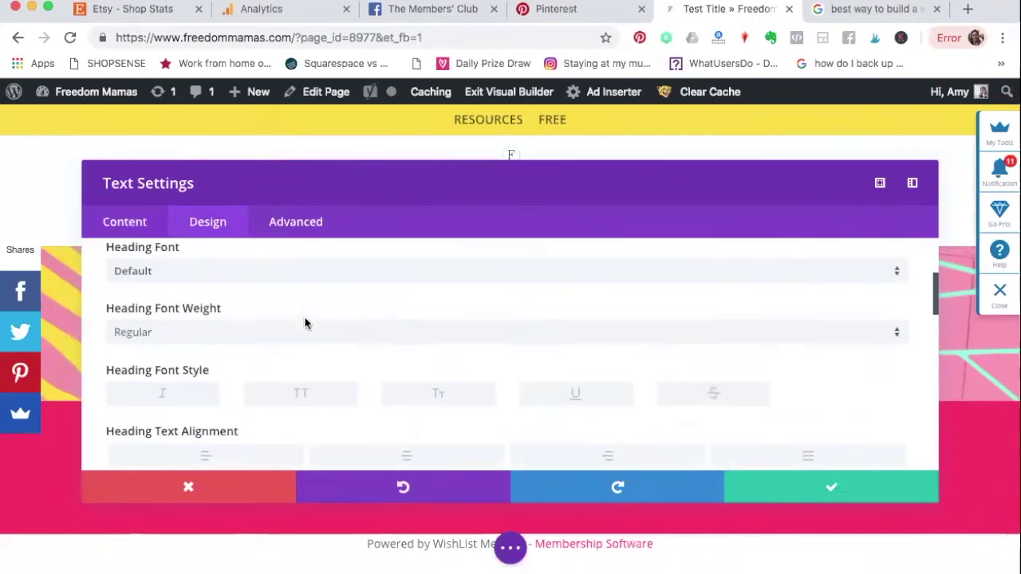
left_click(407, 448)
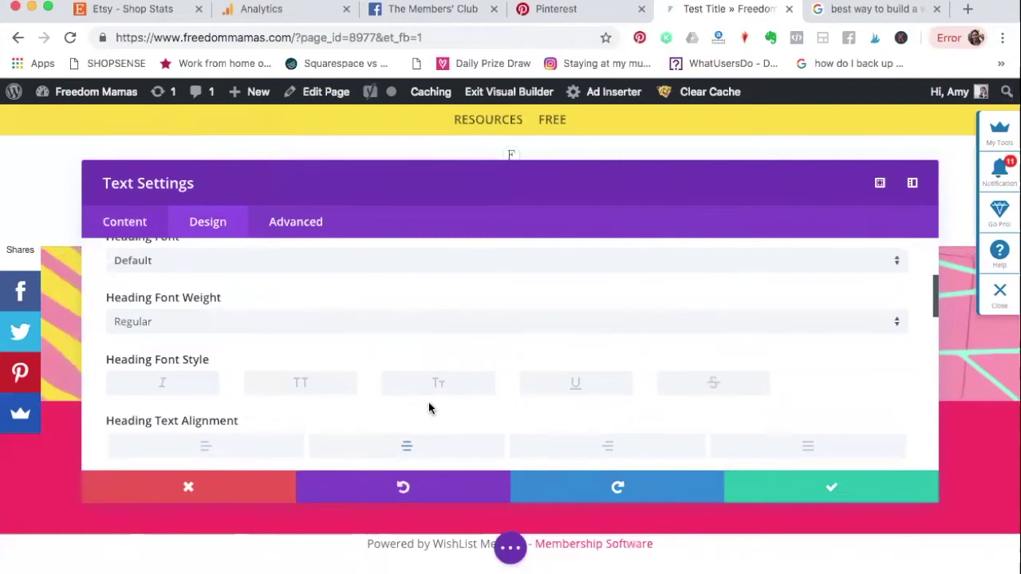
Step: Set the H1 heading font weight to Bold
scroll(402, 407, "down", 2)
scroll(428, 407, "up", 2)
scroll(428, 407, "up", 2)
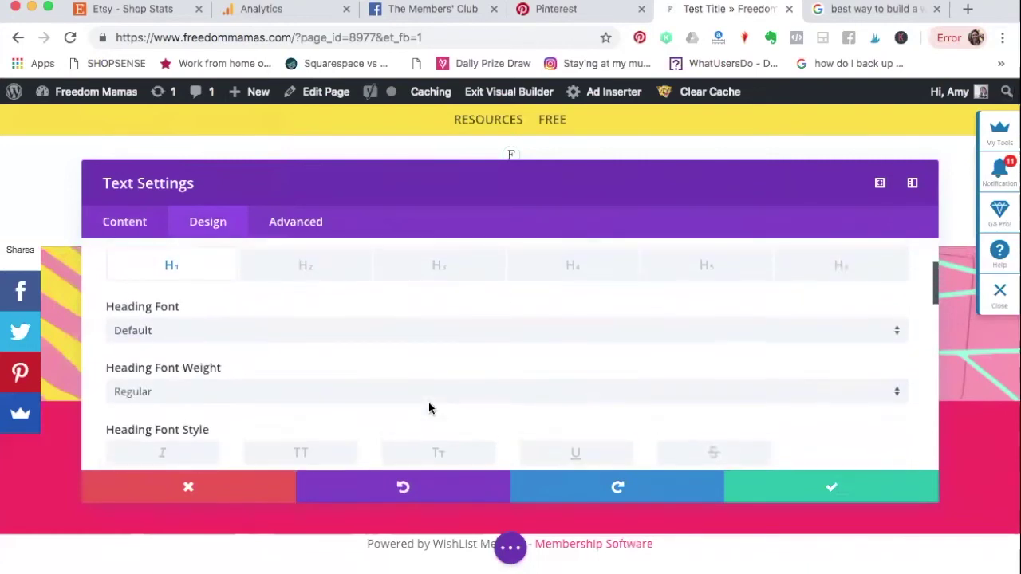
left_click(400, 395)
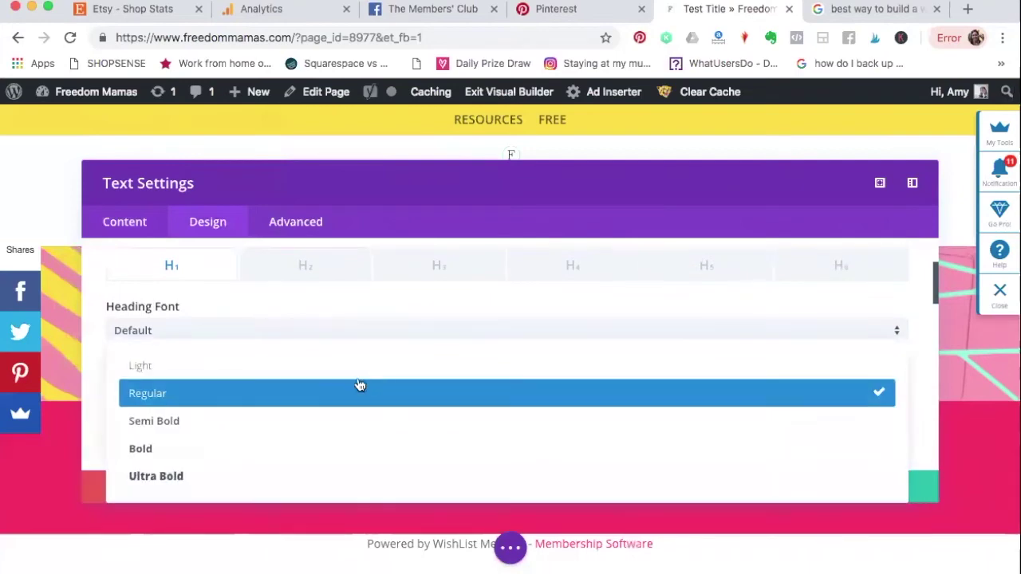
left_click(333, 456)
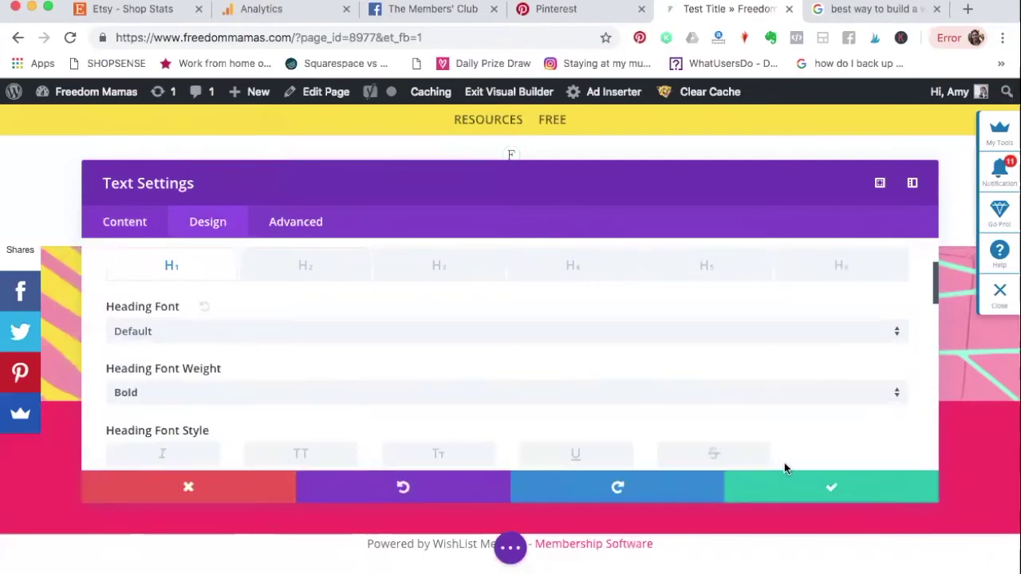
Step: Increase the H1 heading text size to 50px and save the Text module settings
scroll(640, 335, "down", 4)
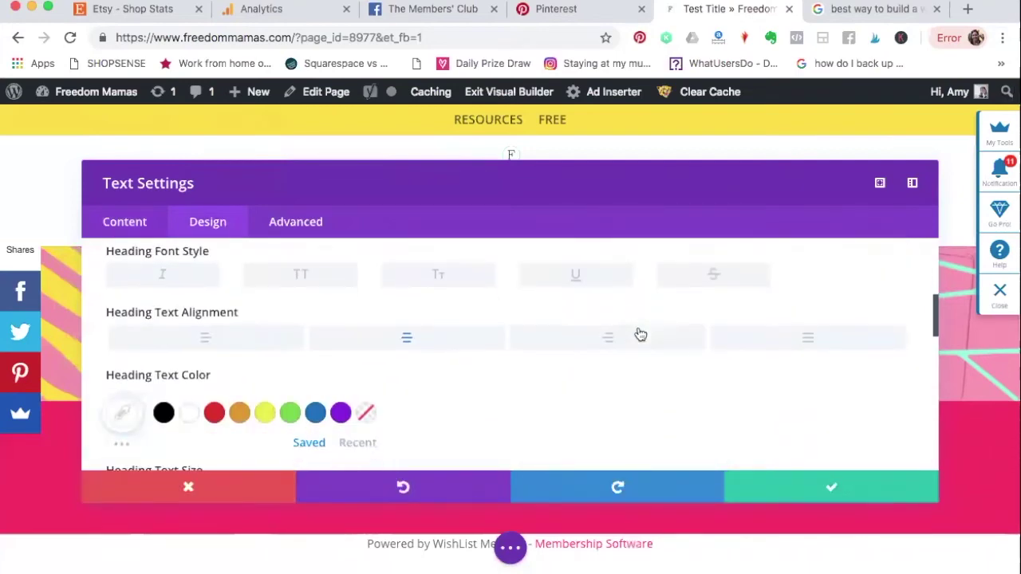
scroll(641, 335, "down", 4)
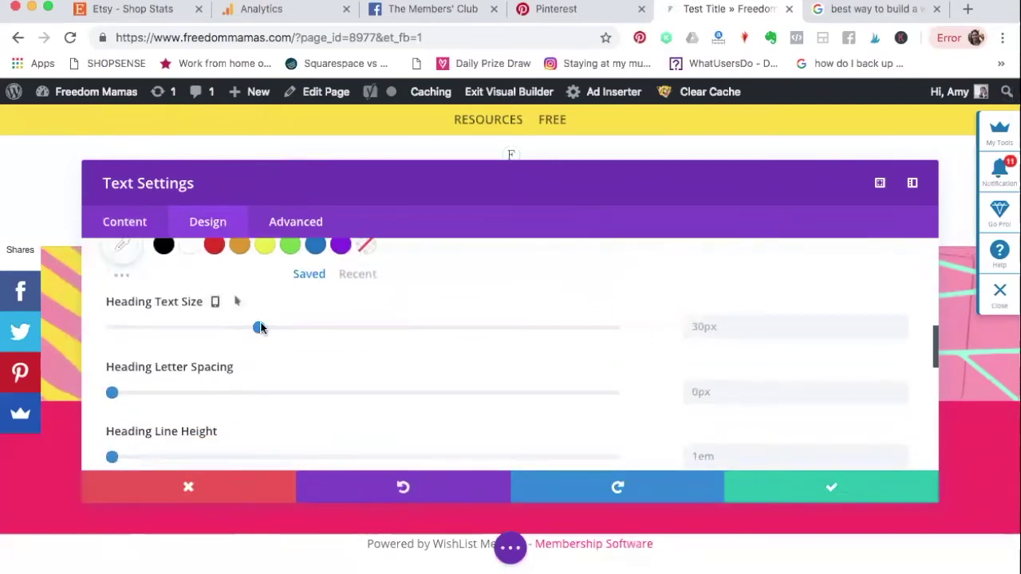
left_click_drag(259, 327, 360, 334)
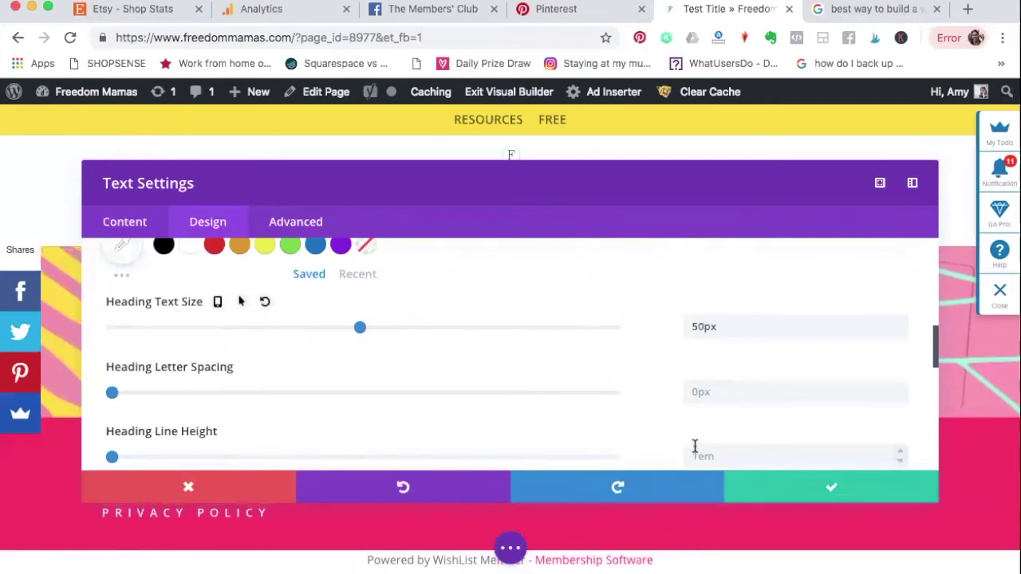
left_click(810, 485)
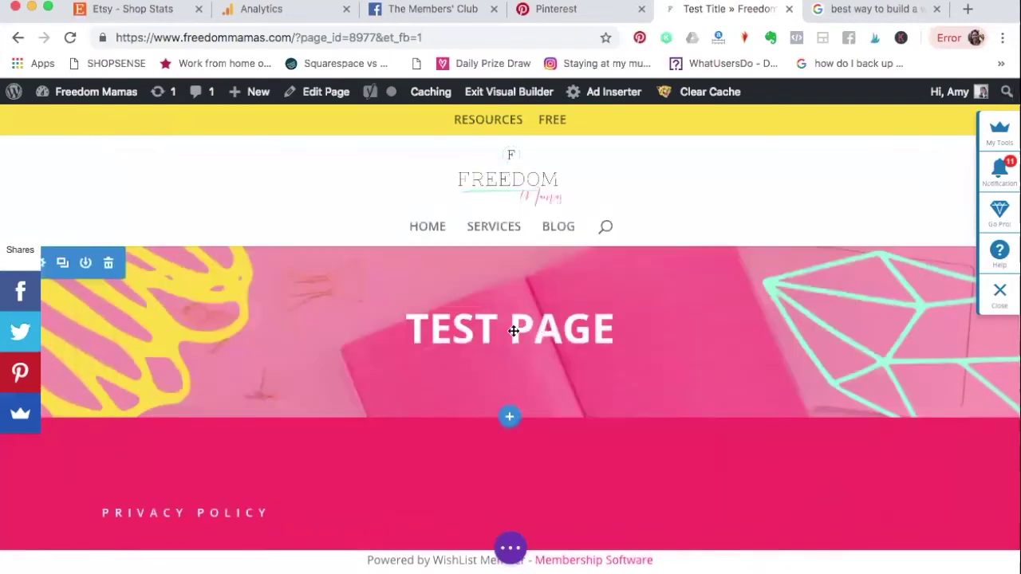
Step: Reopen the "TEST PAGE" module's settings and bring up the H1 heading text size option in its design settings
mouse_move(513, 331)
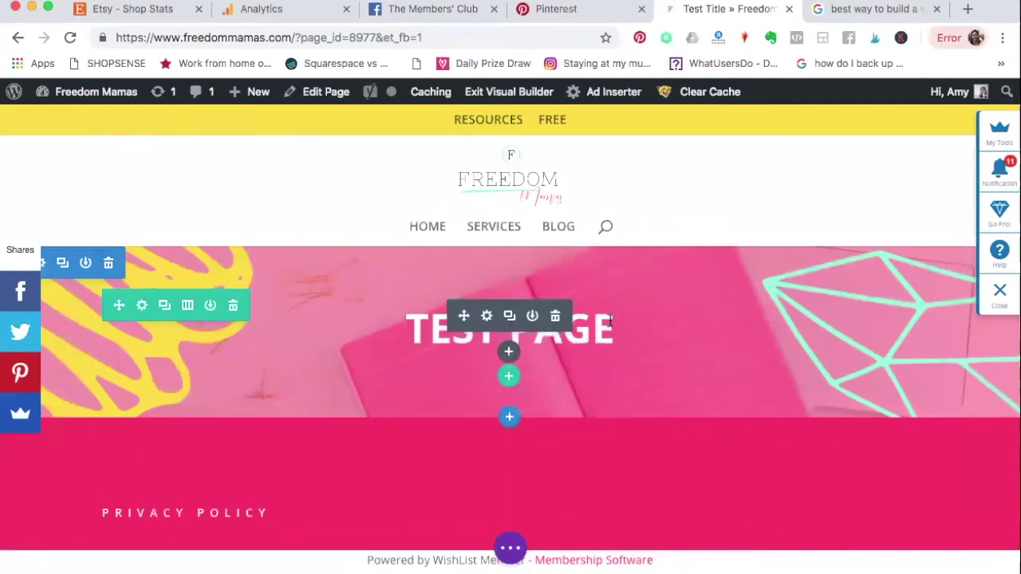
left_click(486, 317)
scroll(398, 391, "down", 1)
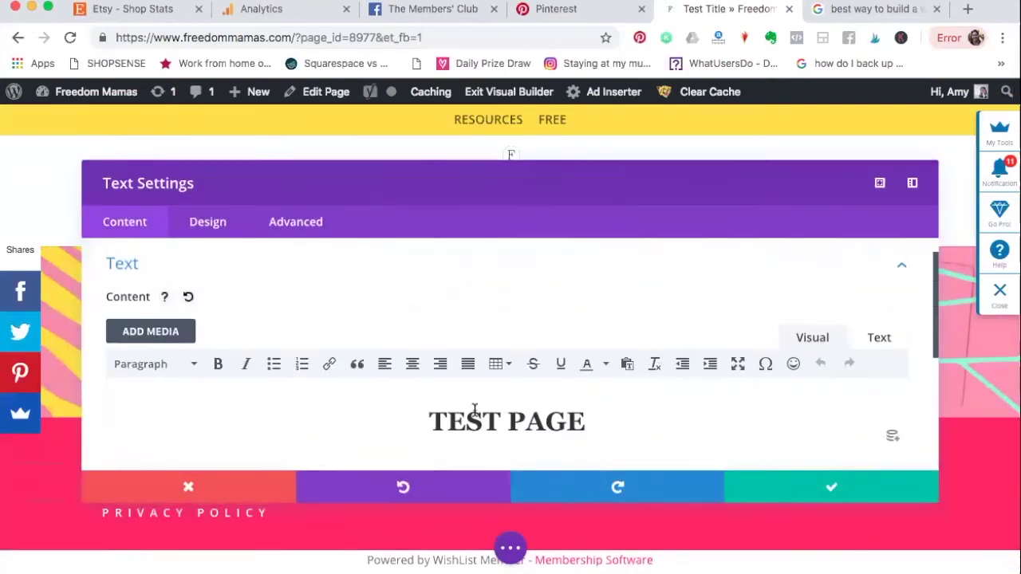
left_click(208, 228)
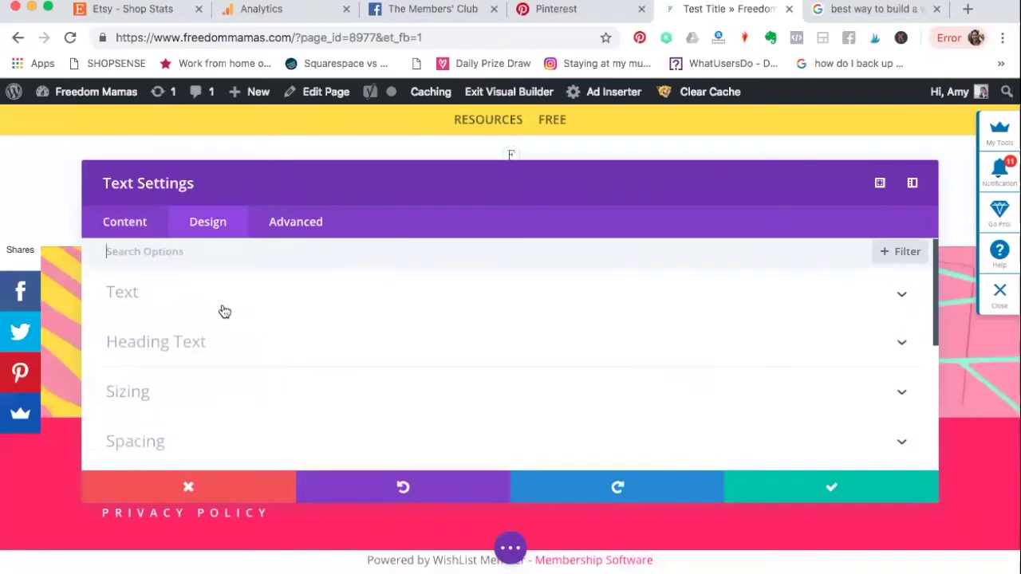
left_click(228, 345)
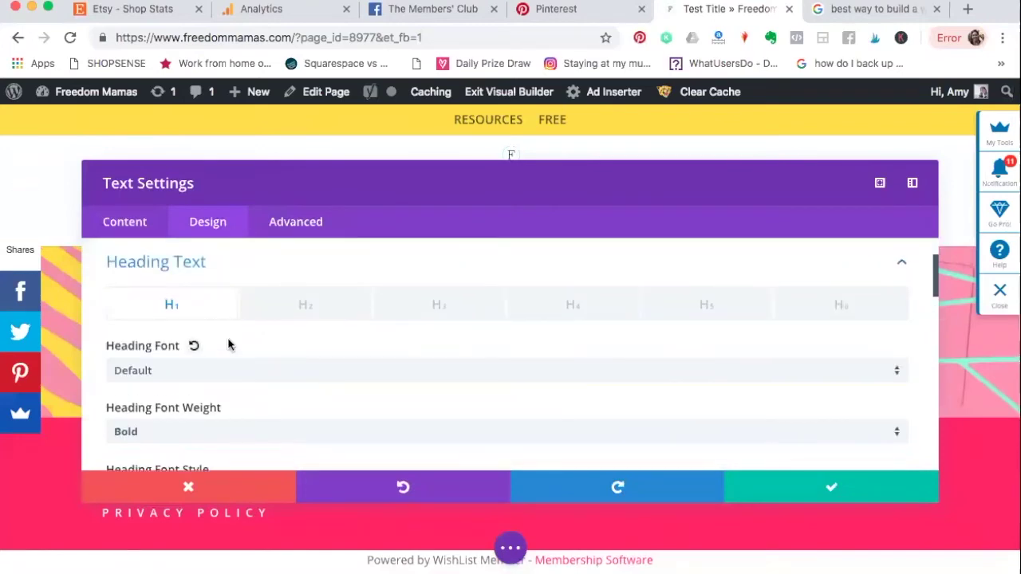
scroll(228, 344, "up", 1)
scroll(258, 303, "down", 1)
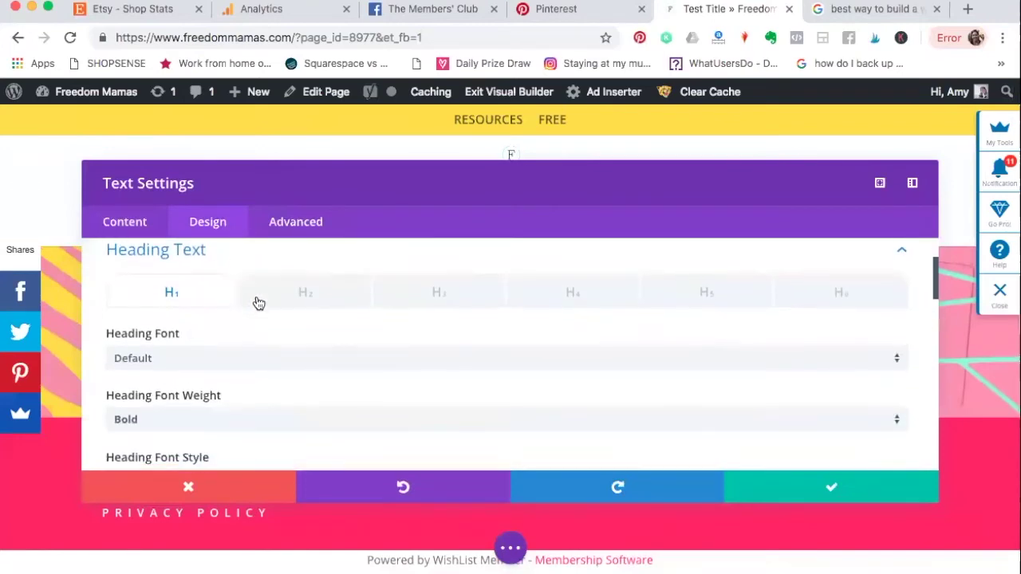
scroll(257, 303, "down", 5)
scroll(238, 401, "down", 5)
scroll(237, 402, "up", 2)
scroll(194, 337, "down", 1)
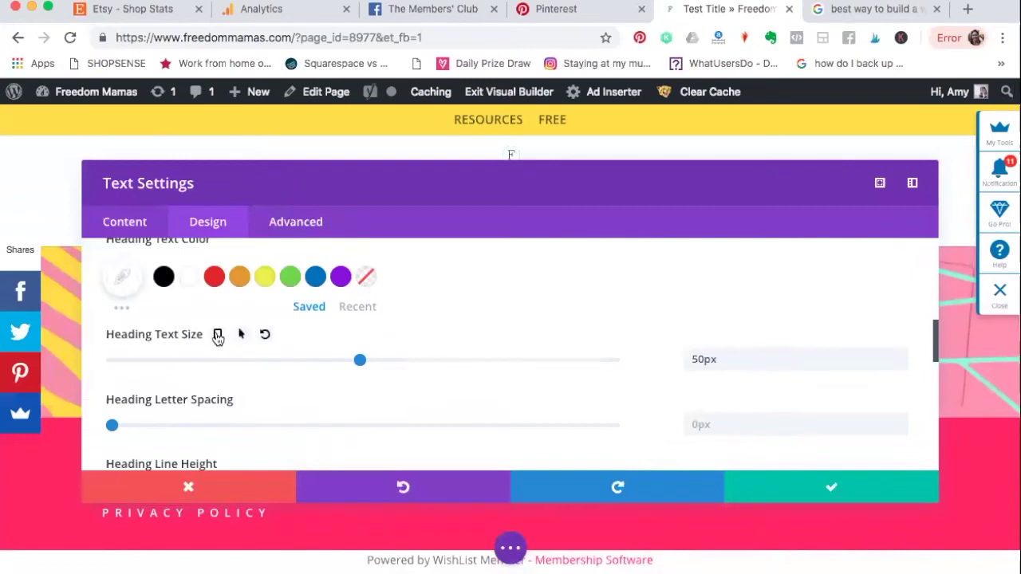
Step: Enable per-device heading text sizes, set the phone size to 35px and save the module settings
left_click(217, 335)
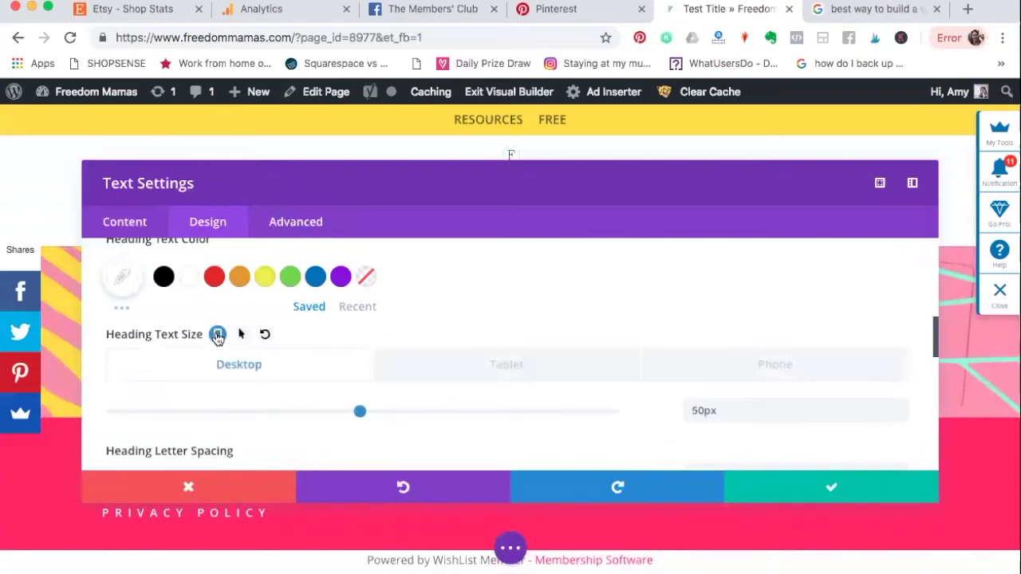
mouse_move(356, 412)
left_mouse_down()
mouse_move(345, 410)
mouse_move(376, 409)
mouse_move(358, 410)
left_mouse_up()
left_click(779, 366)
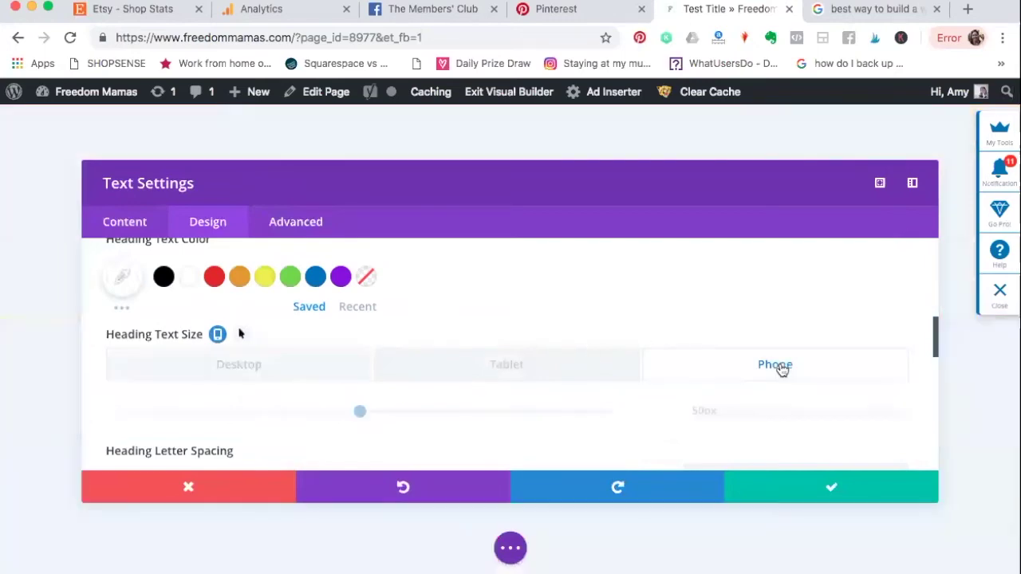
left_click_drag(358, 412, 292, 410)
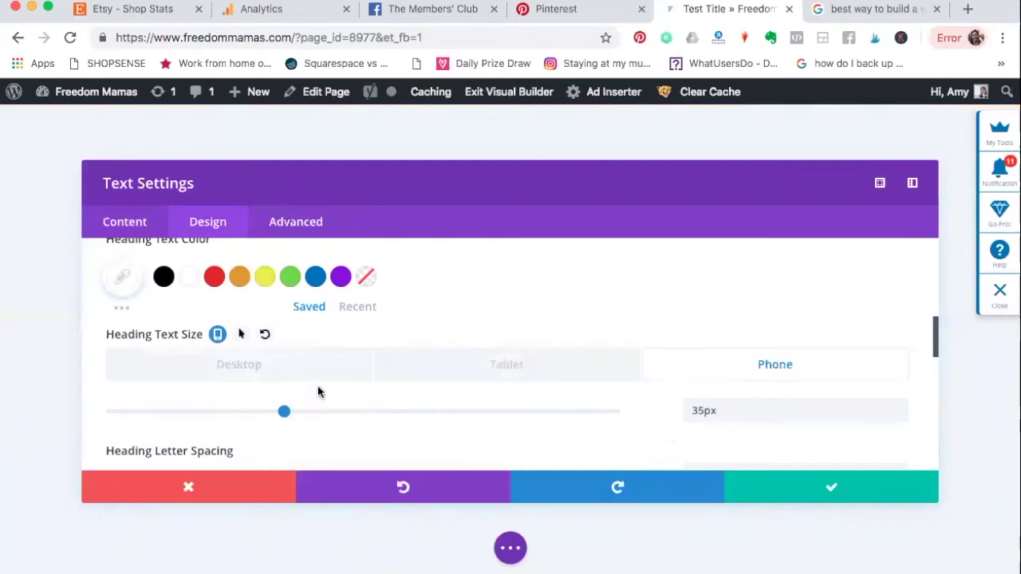
left_click(831, 487)
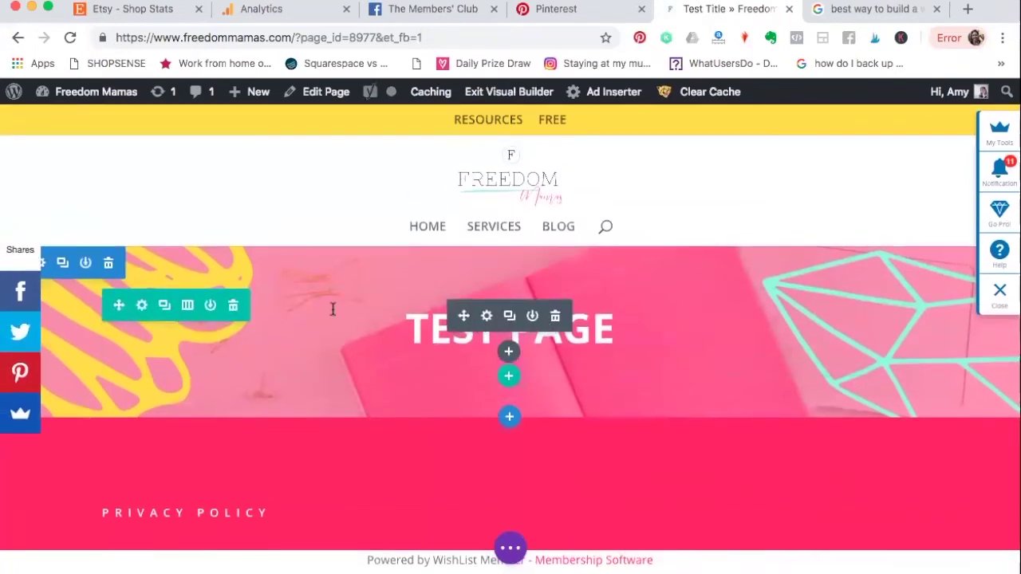
Step: Add a new Regular section below the header section with a single-column row
left_click(509, 418)
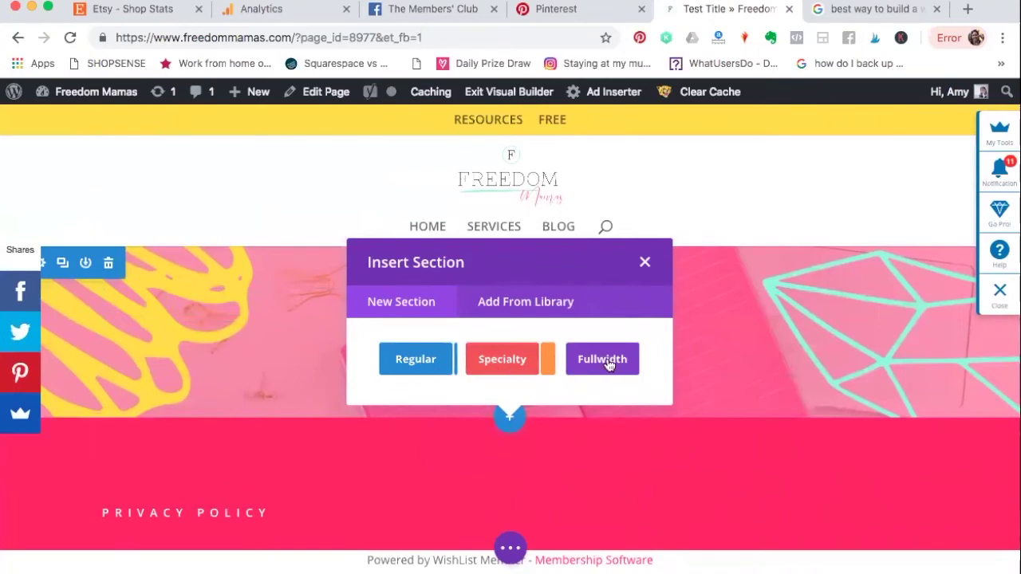
left_click(422, 361)
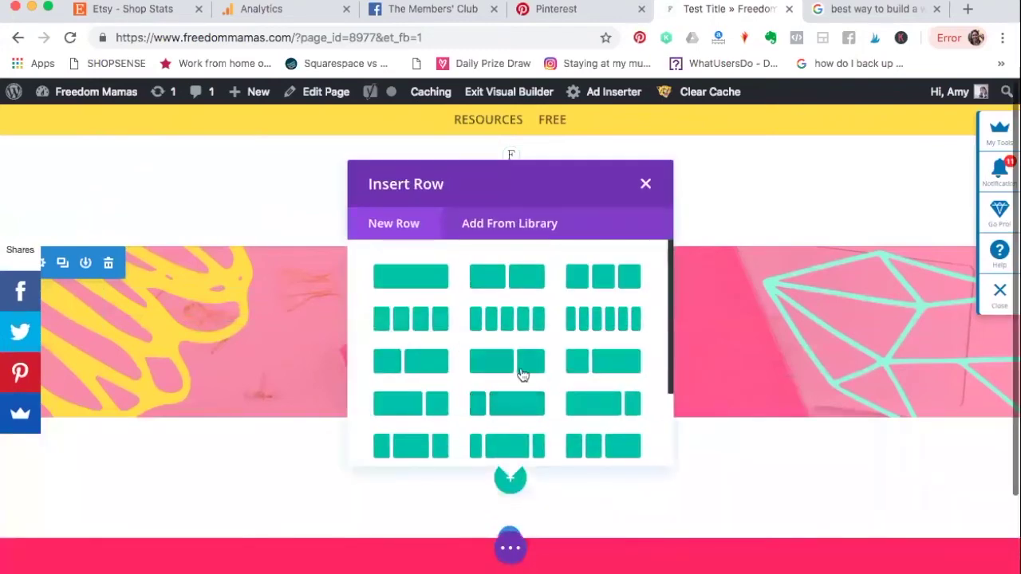
left_click(413, 281)
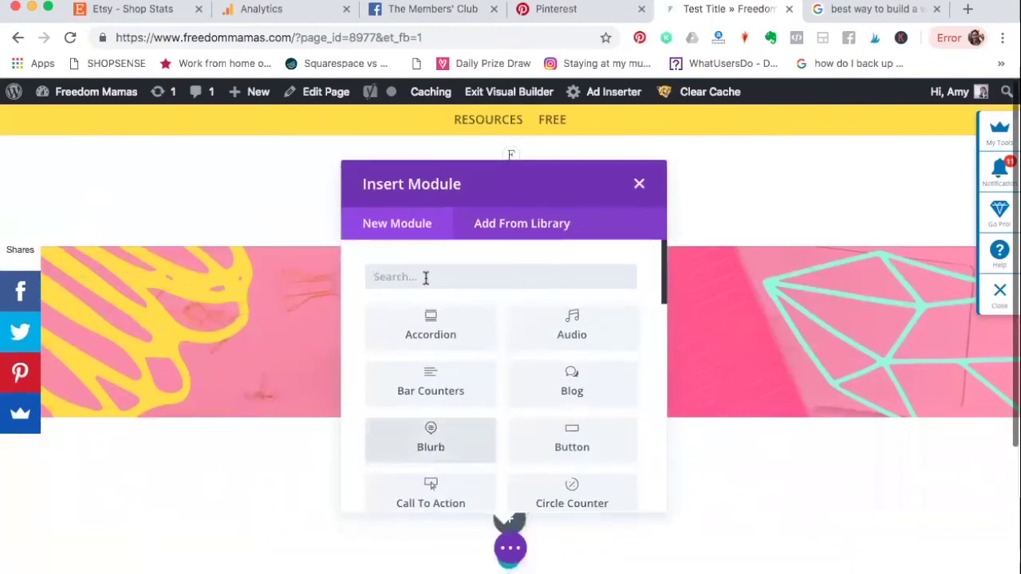
Step: Search the modules for "tex" and insert a Text module into the new section's row
type("Ser")
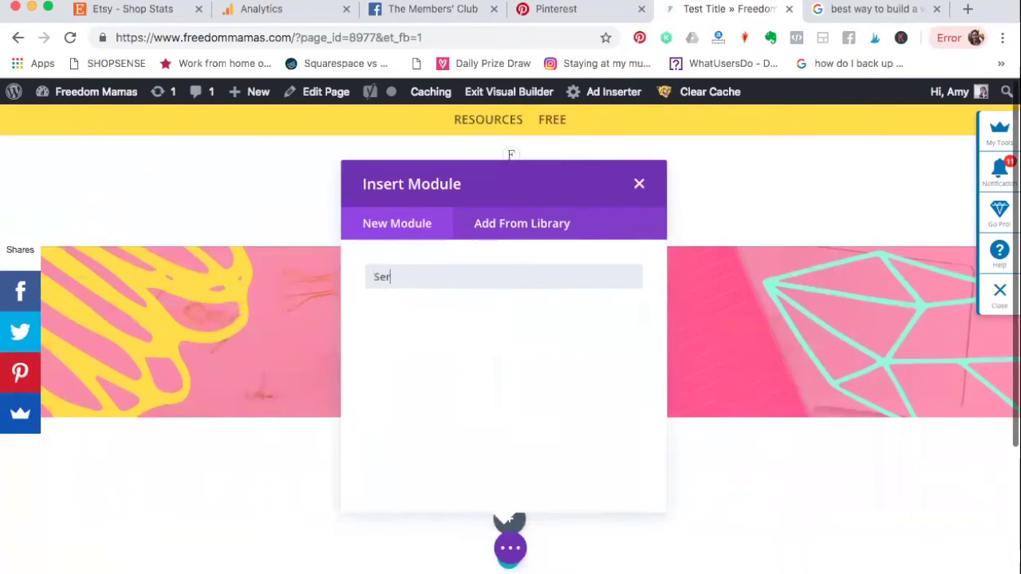
key("BackSpace")
key("BackSpace")
type("tex")
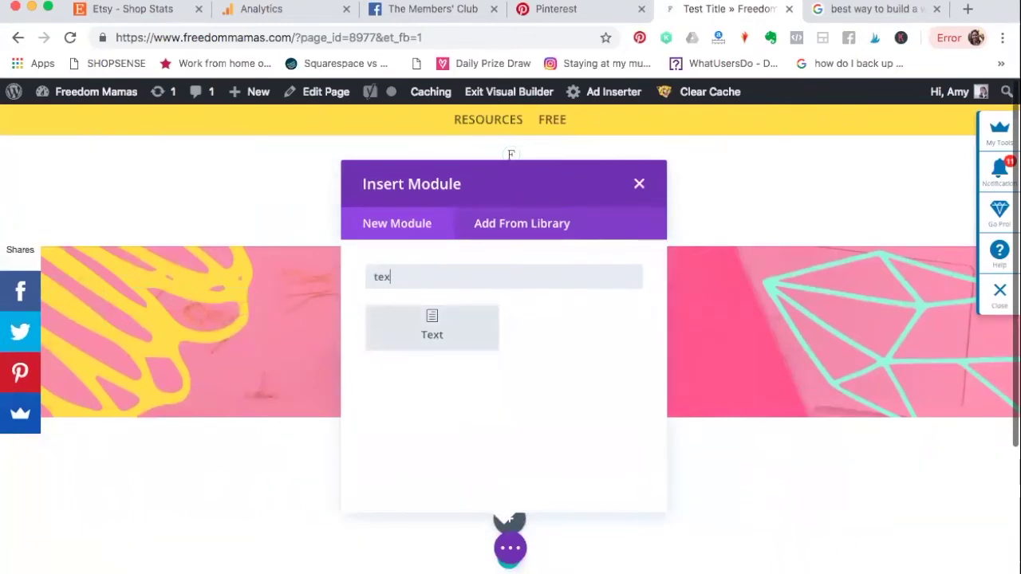
left_click(445, 335)
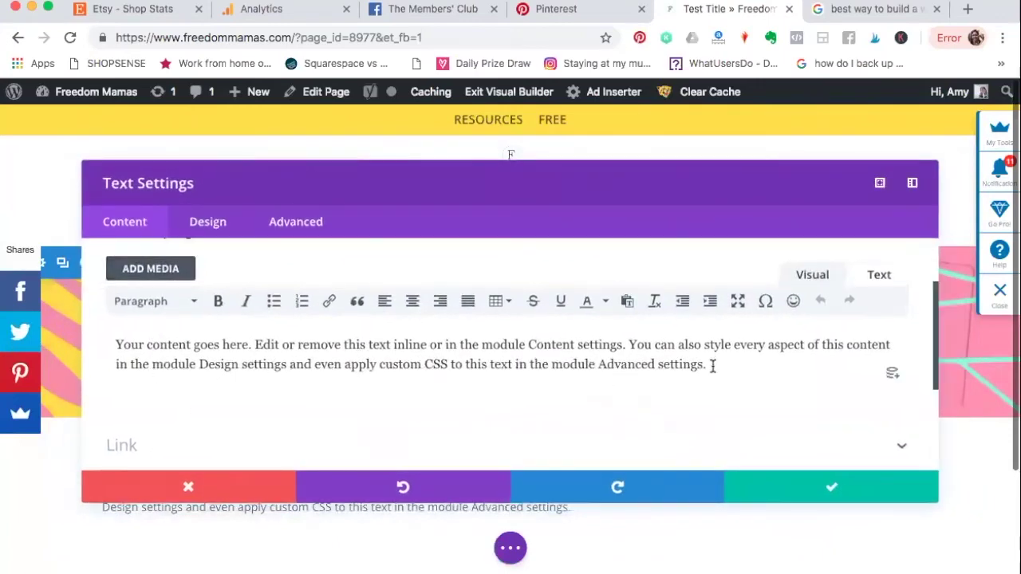
Step: Replace the Text module's placeholder with "SERVICES", format it as a centred Heading 1 and save the module
left_click_drag(708, 363, 69, 338)
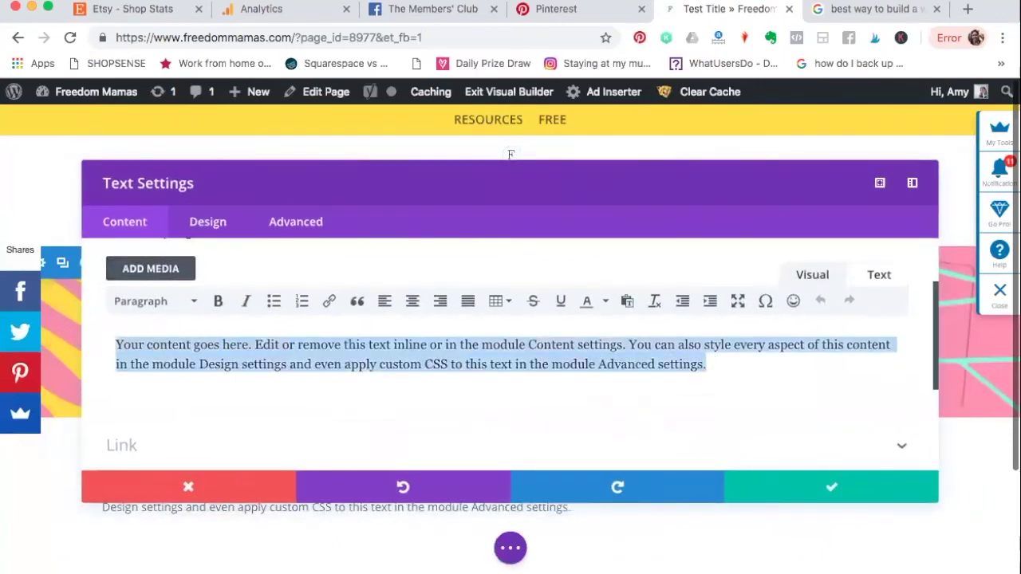
type("SERVICE")
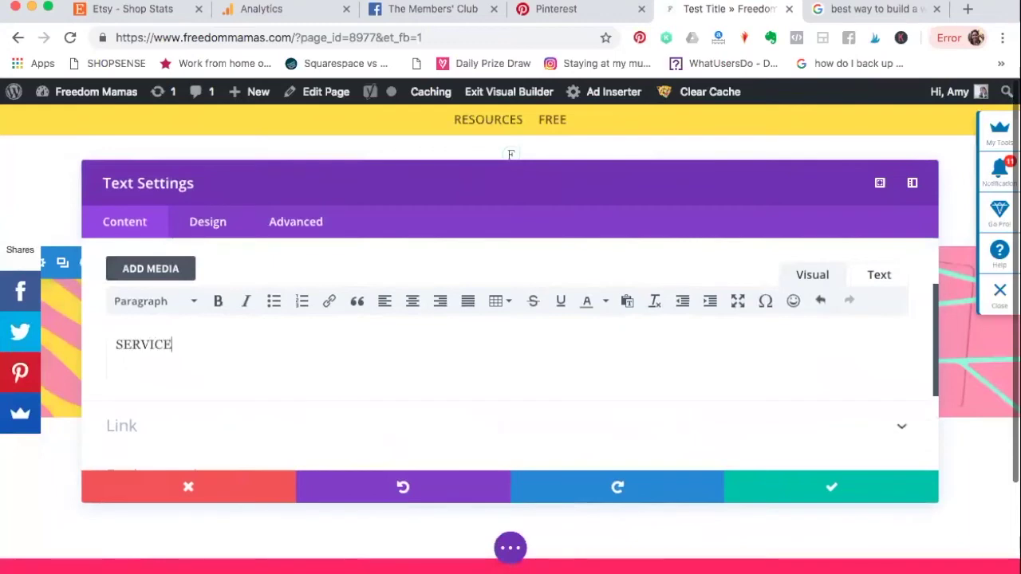
key("super+a")
left_click(413, 300)
left_click(193, 301)
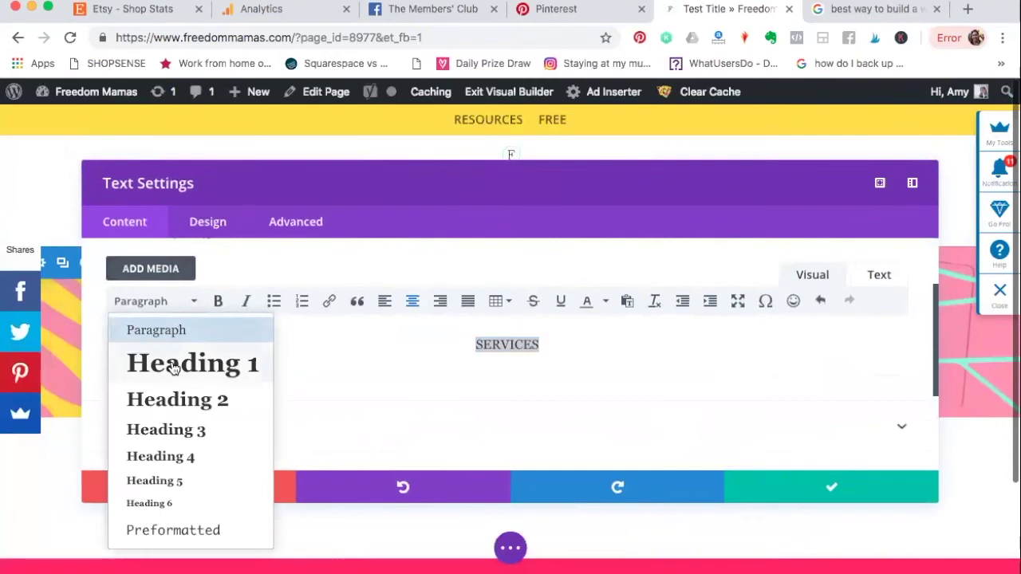
left_click(174, 359)
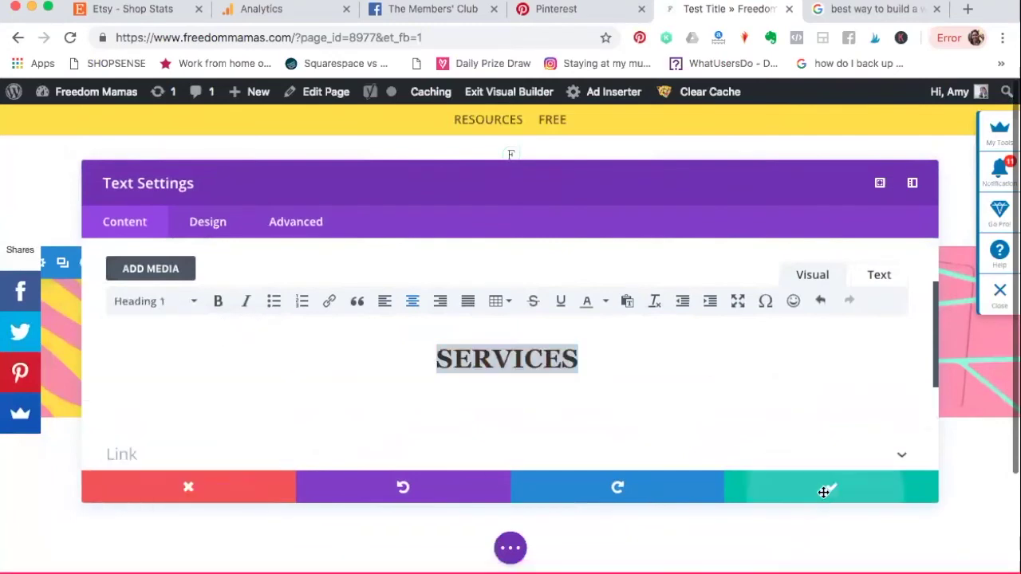
left_click(826, 488)
Step: Add a row of three equal columns below the "SERVICES" heading and insert a Blurb module into its first column
mouse_move(471, 471)
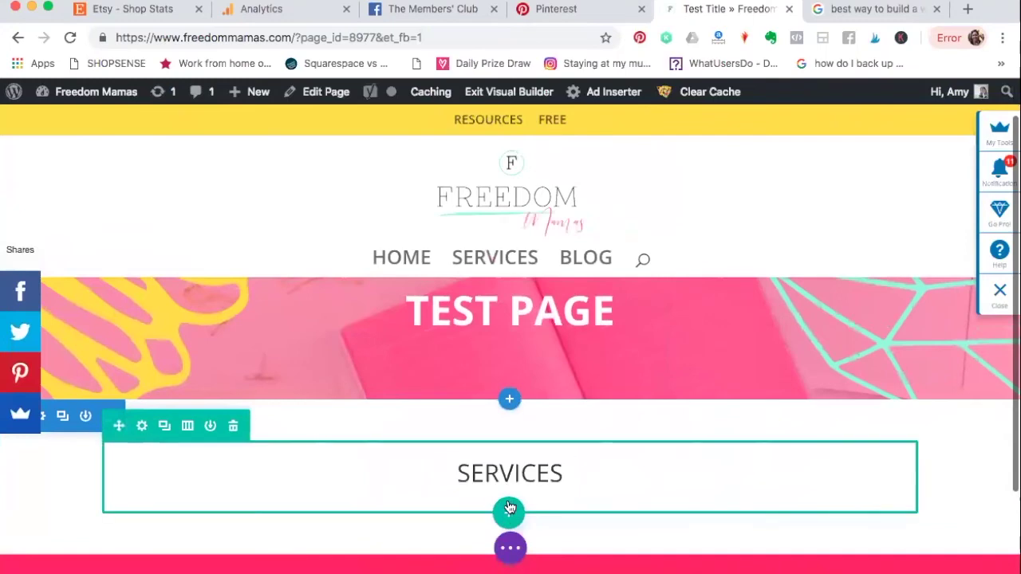
left_click(509, 512)
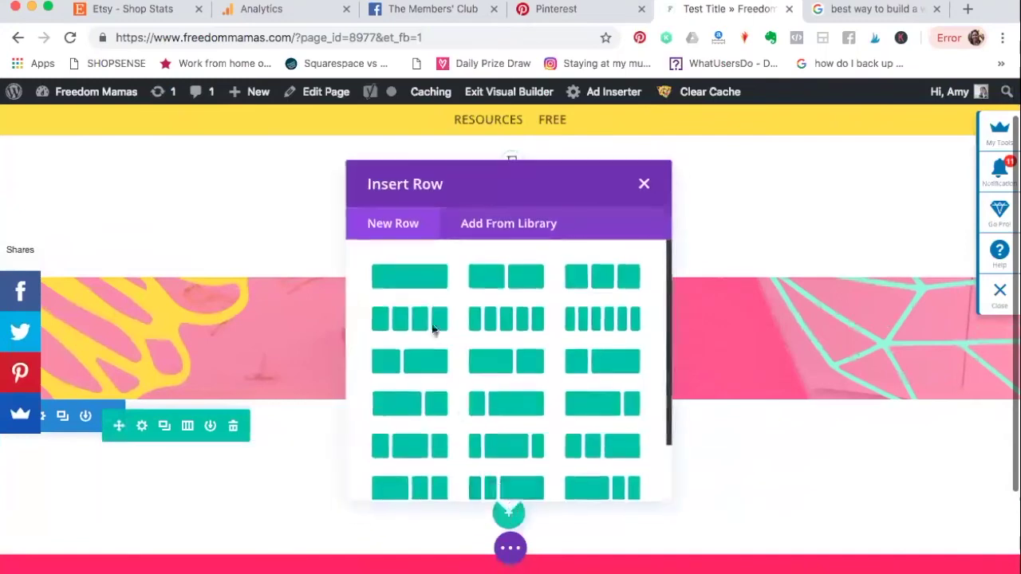
left_click(585, 285)
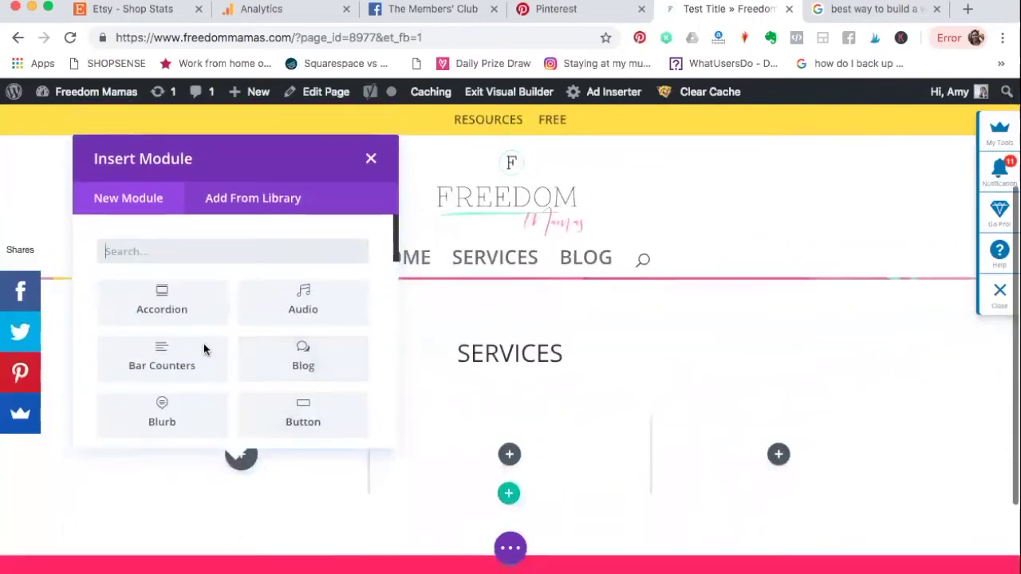
scroll(171, 365, "down", 5)
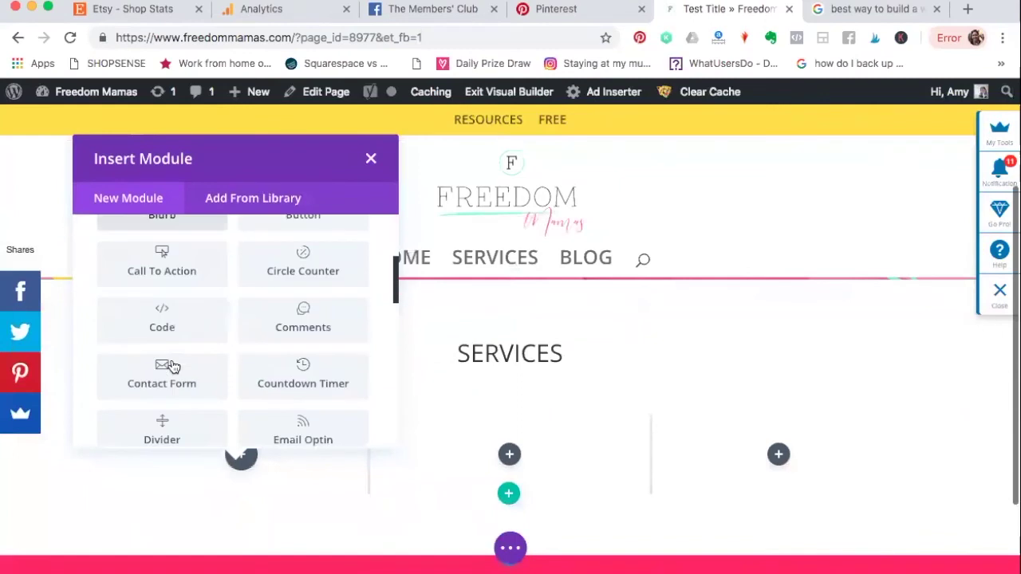
scroll(171, 365, "up", 5)
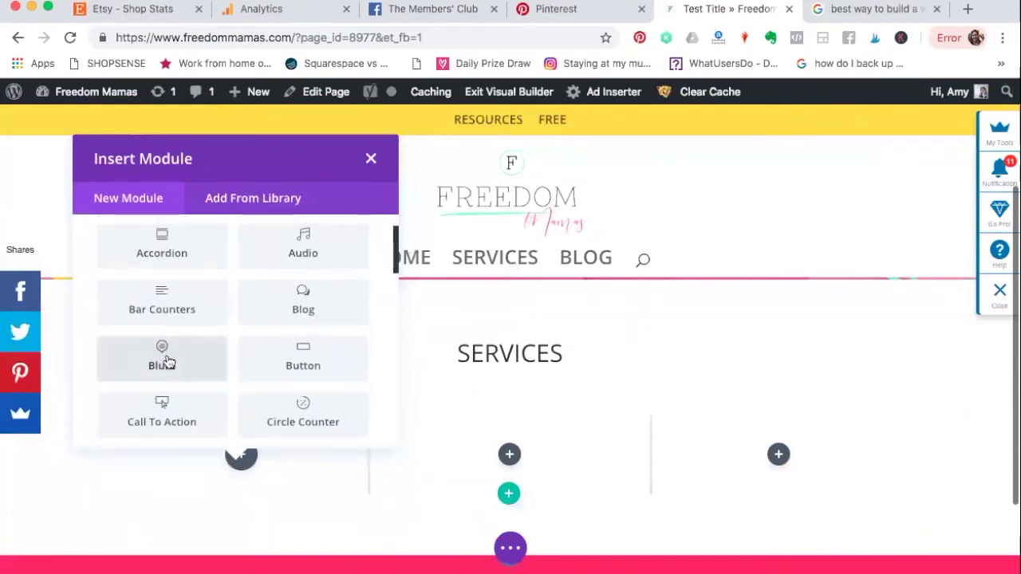
left_click(167, 362)
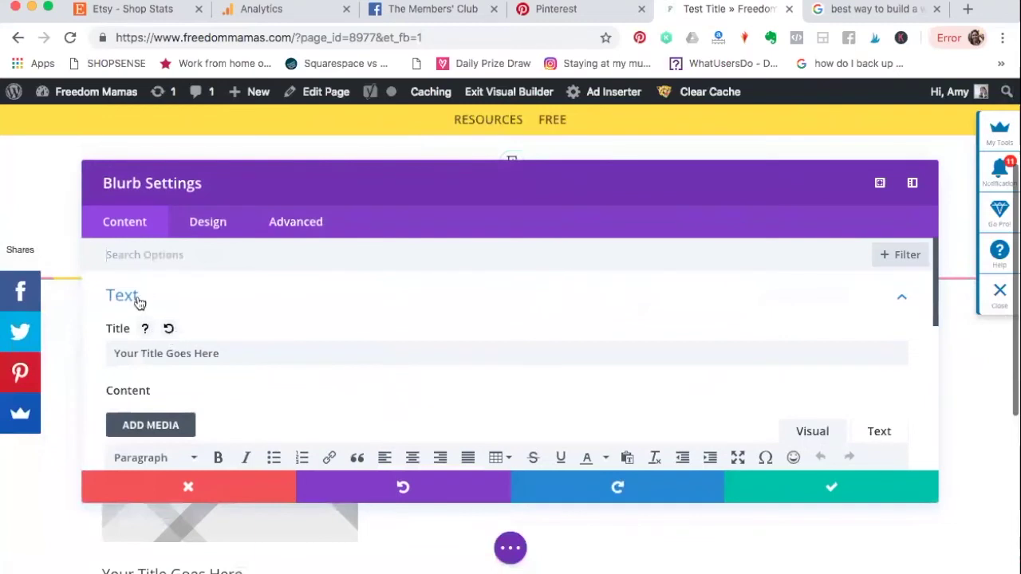
Step: Set the blurb's title to "Service 1" and its content to "This service is really useful", centred
left_click_drag(240, 358, 72, 353)
type("Service 1")
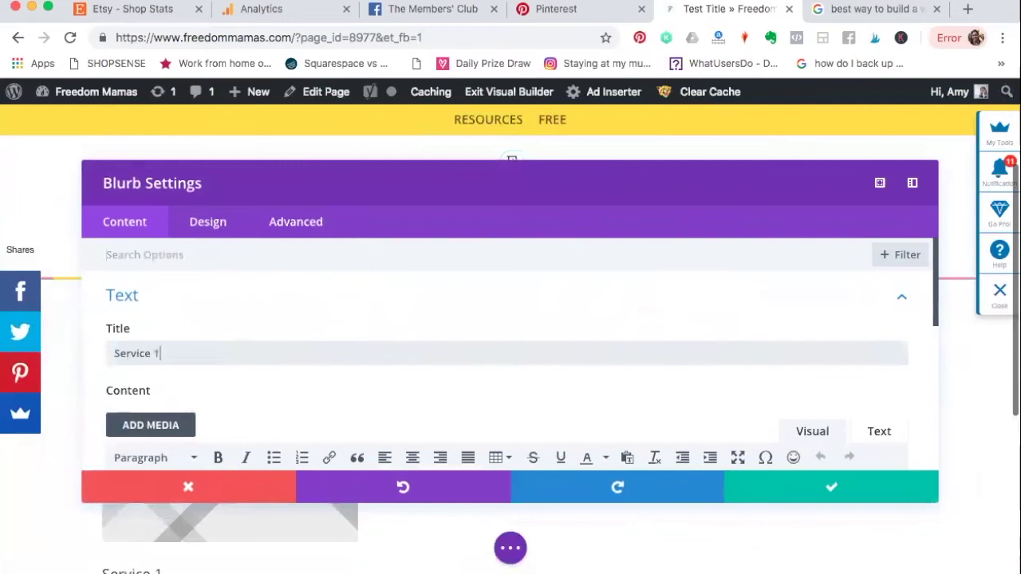
scroll(422, 360, "down", 3)
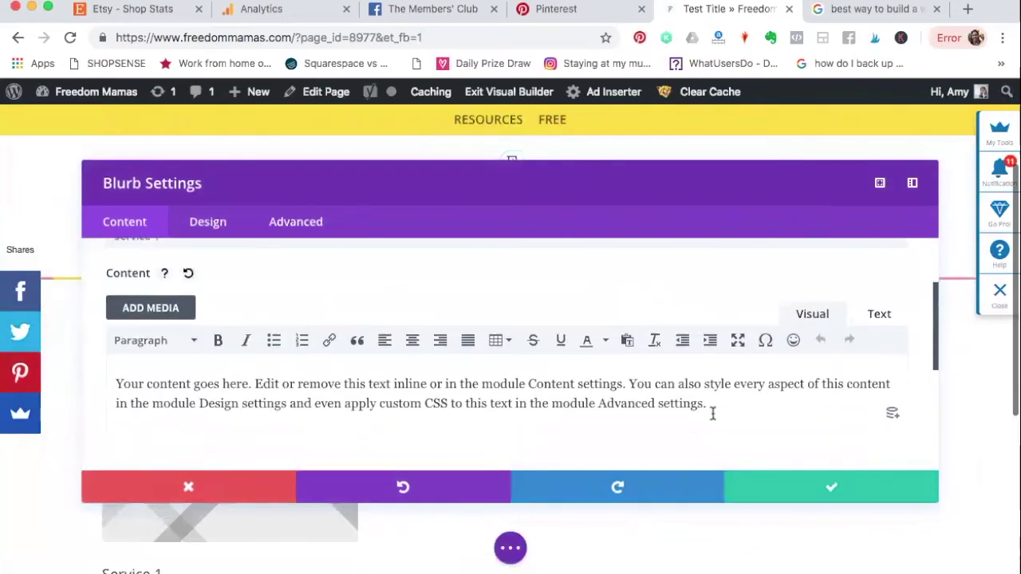
triple_click(624, 391)
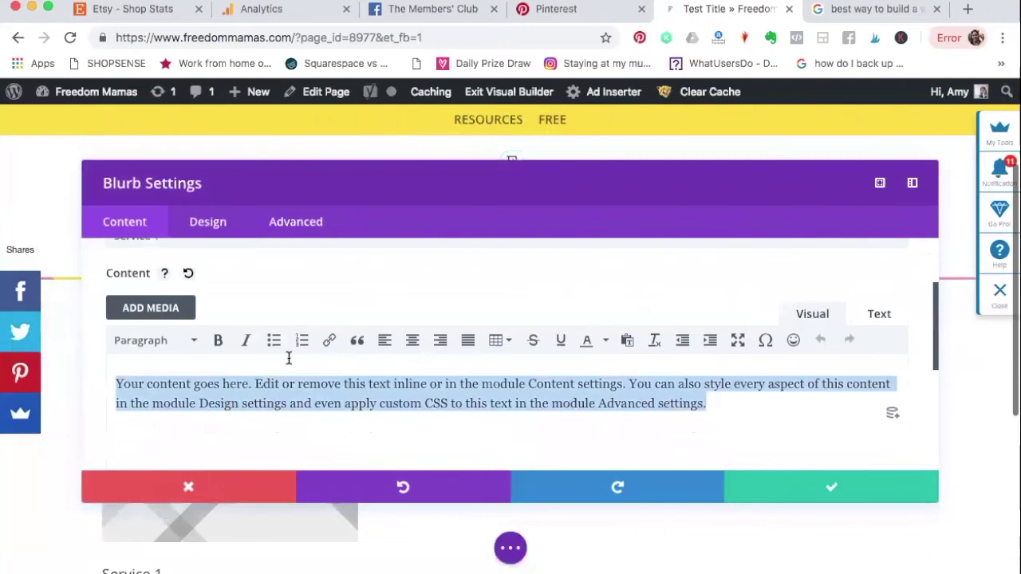
type("T")
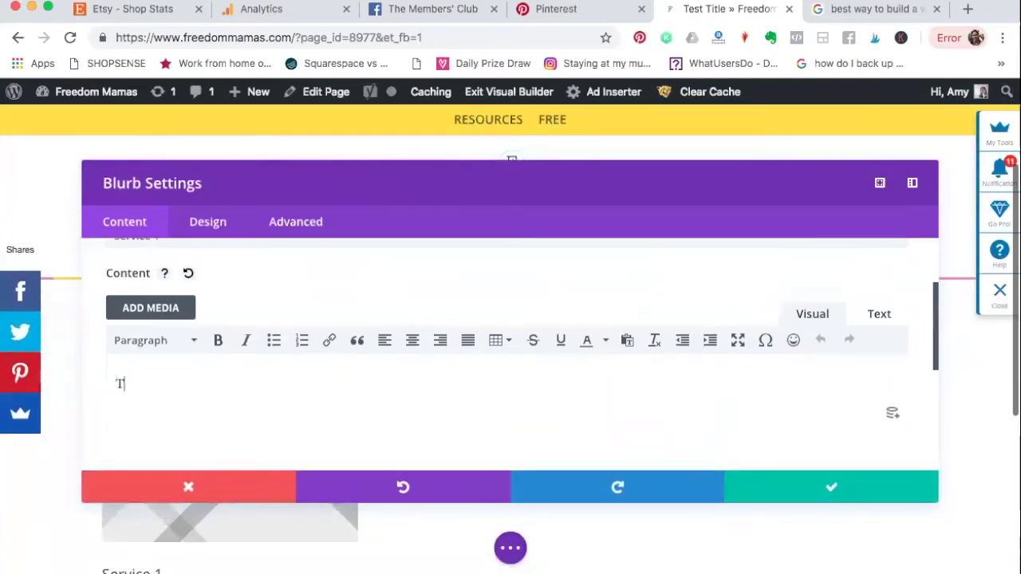
type("his service is really useful")
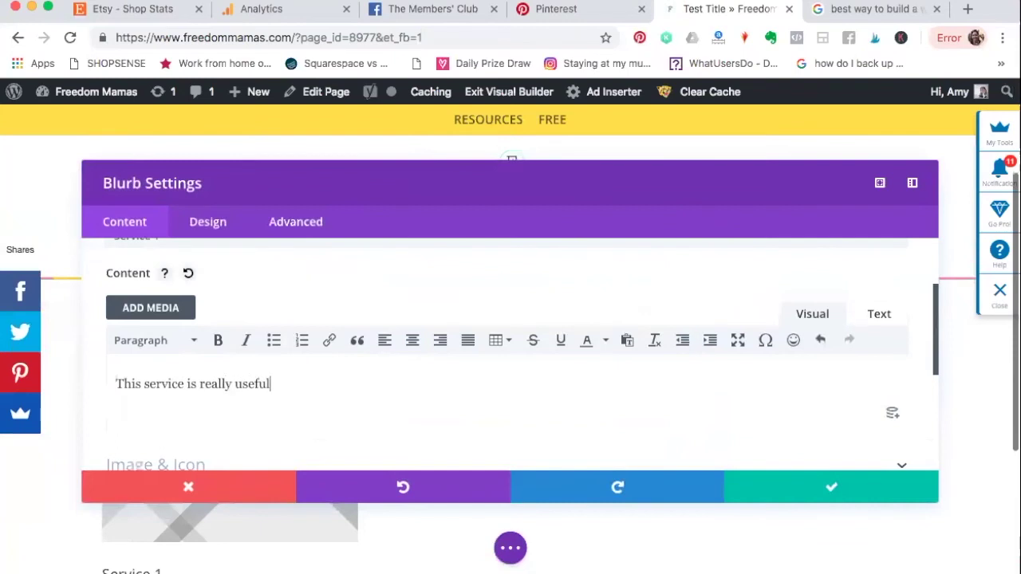
left_click(413, 340)
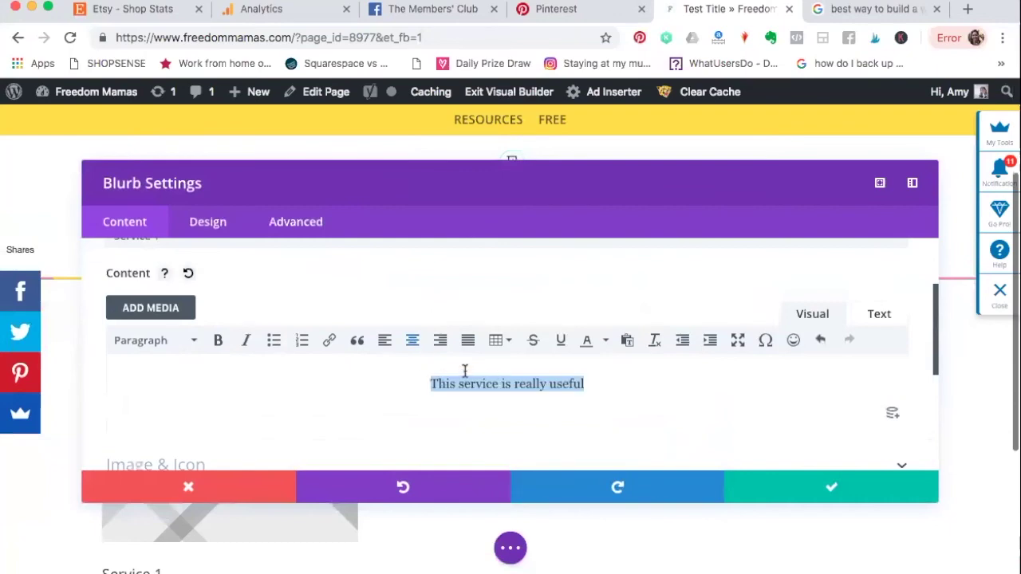
Step: Remove the placeholder image from the blurb's image and icon settings
scroll(519, 310, "down", 1)
scroll(519, 311, "up", 3)
scroll(522, 311, "down", 1)
left_click(511, 260)
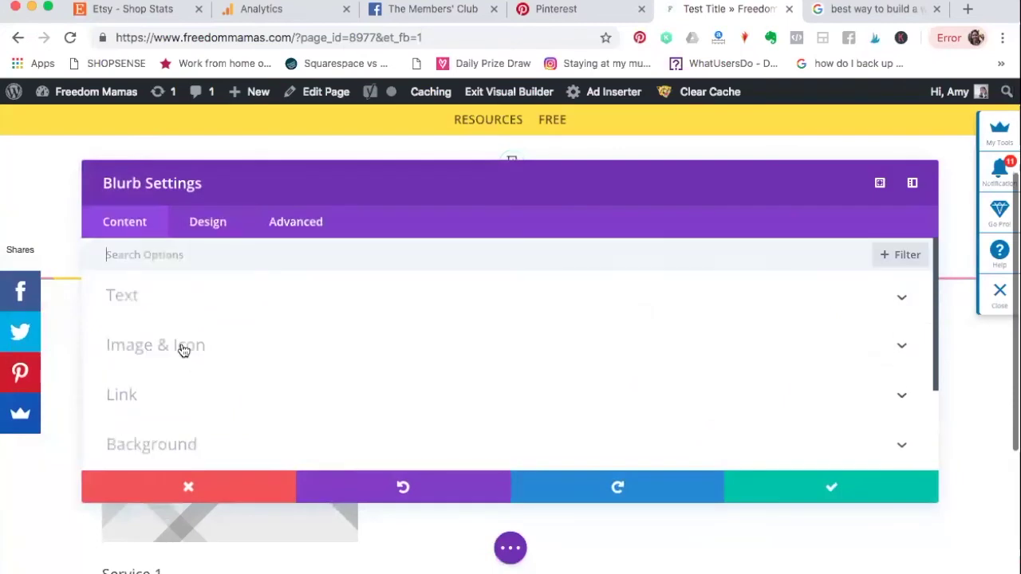
left_click(184, 347)
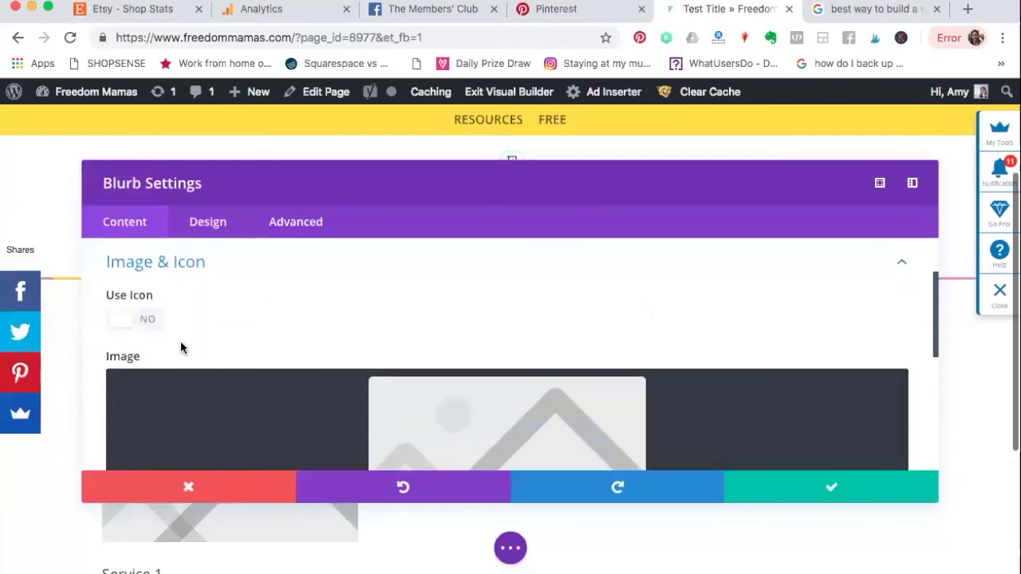
scroll(180, 347, "down", 2)
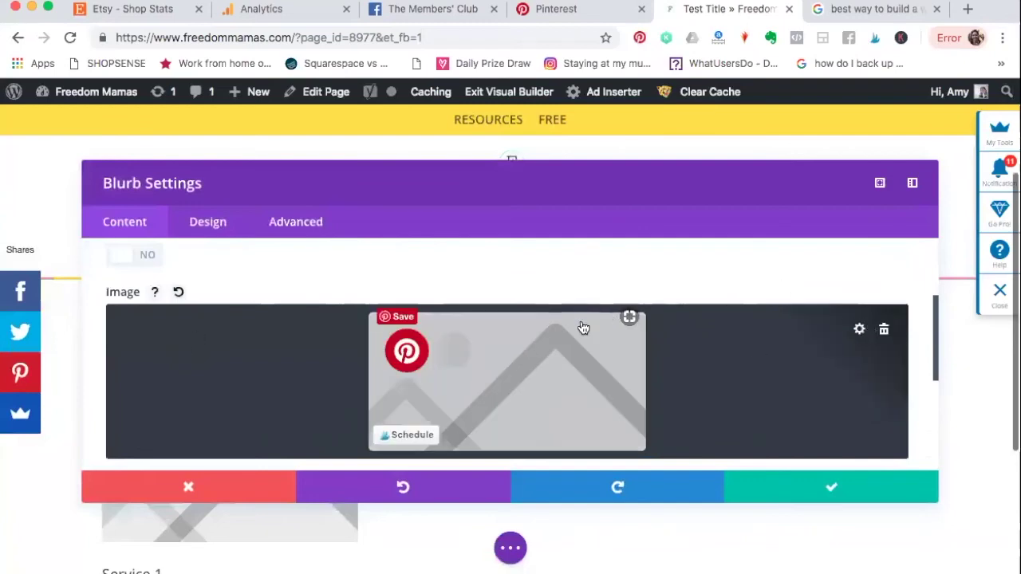
left_click(885, 332)
Step: Choose the yellow clock image TIME-ICON.png from the media library as the blurb's image and save the module
left_click(509, 370)
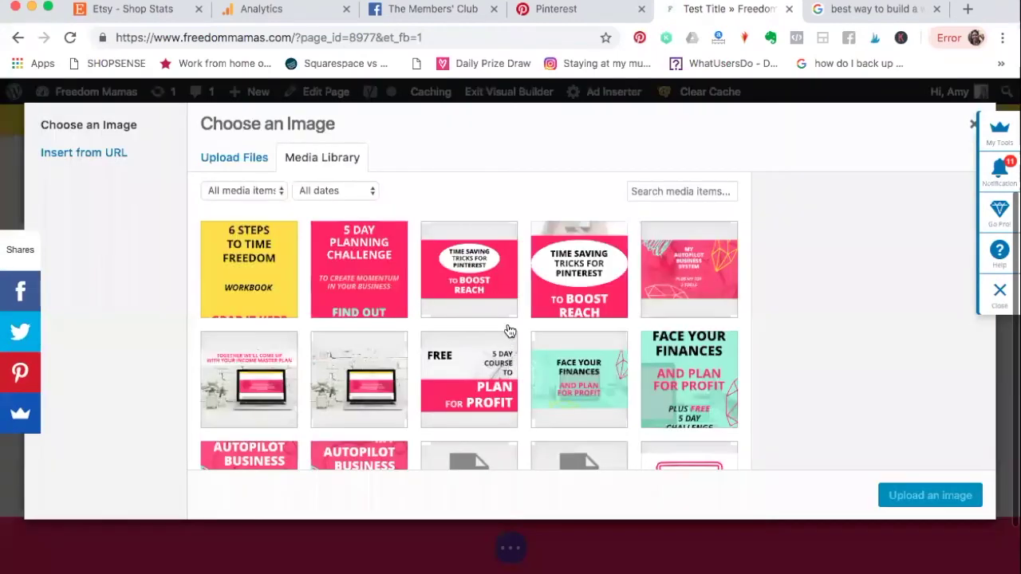
scroll(505, 330, "down", 5)
scroll(509, 330, "down", 2)
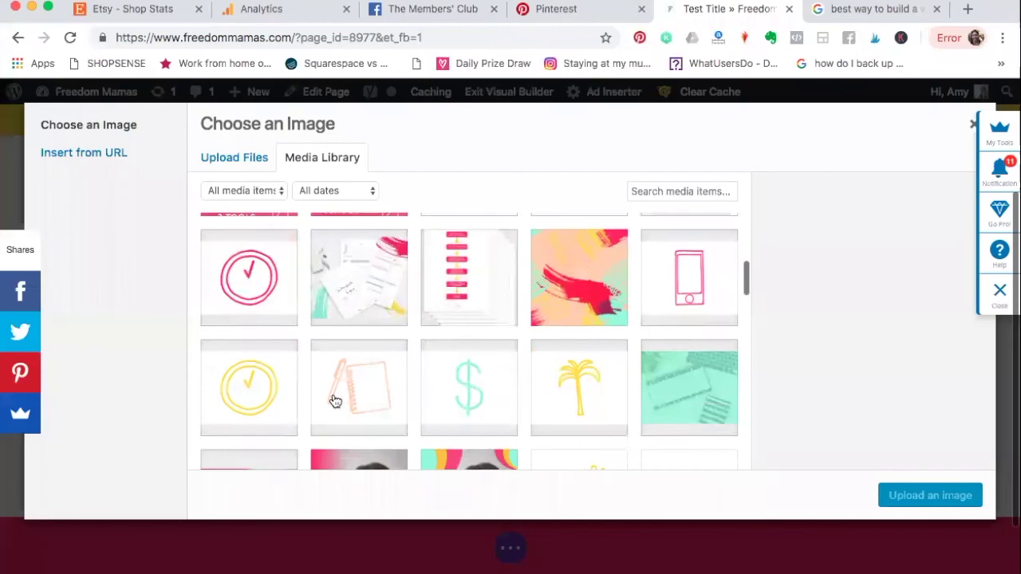
left_click(271, 394)
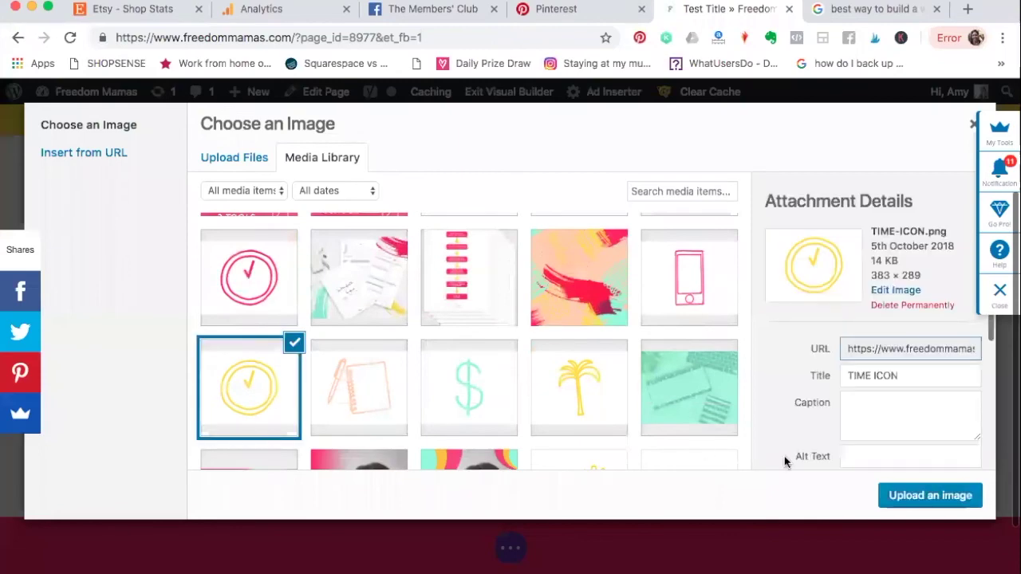
left_click(905, 495)
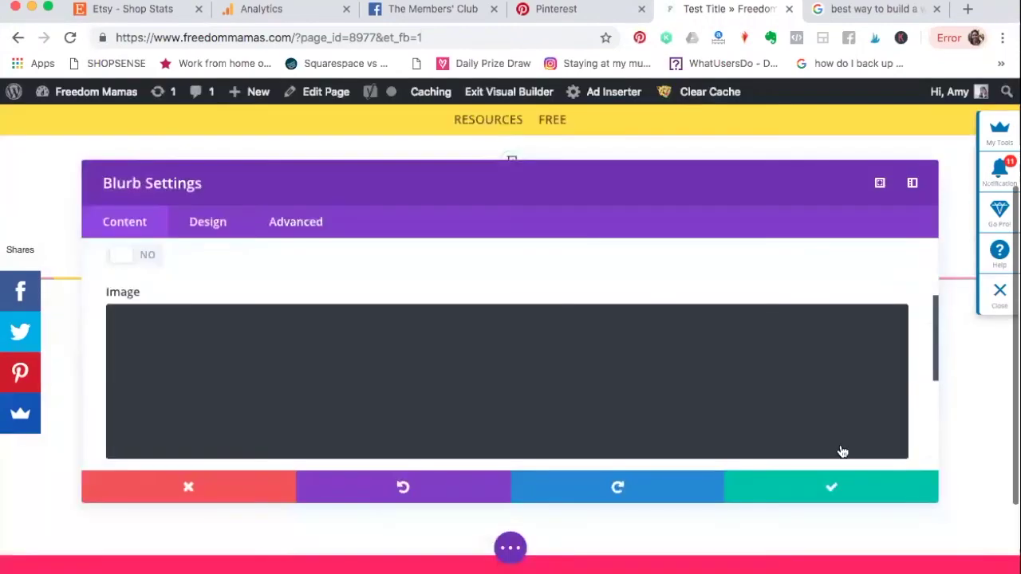
left_click(839, 494)
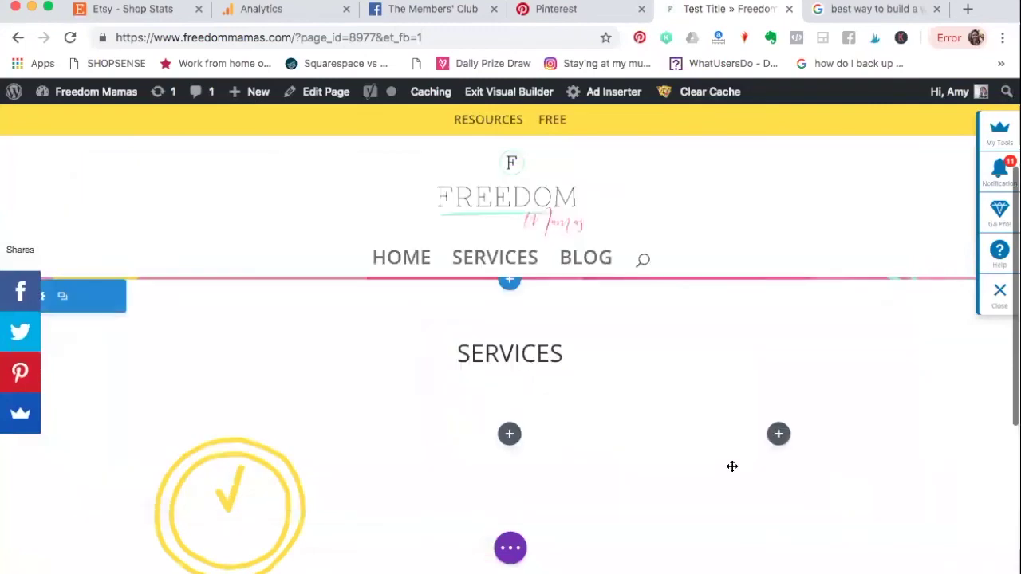
Step: Centre the "Service 1" blurb's title text in its design settings and save the module
scroll(586, 471, "down", 5)
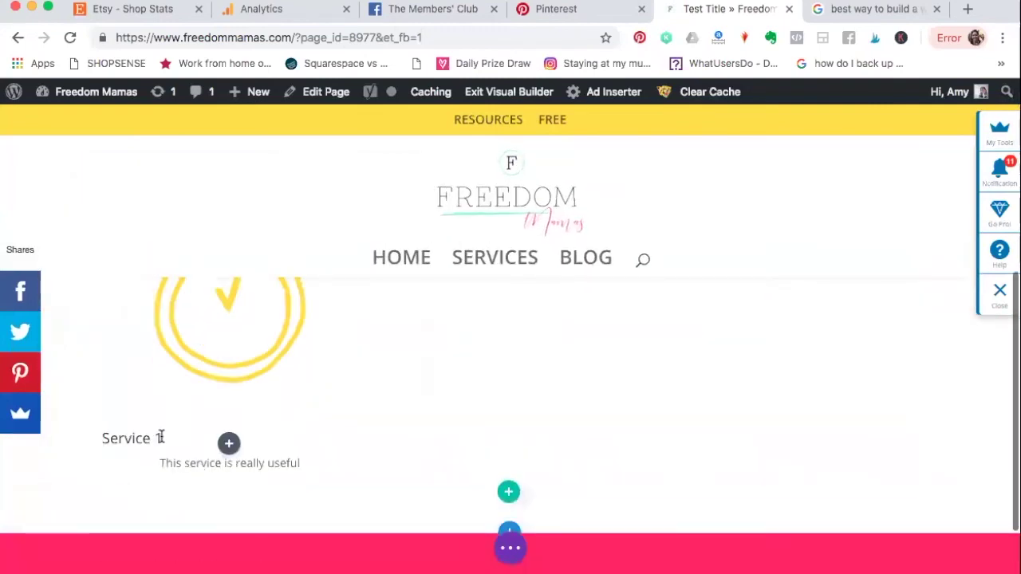
scroll(160, 438, "up", 1)
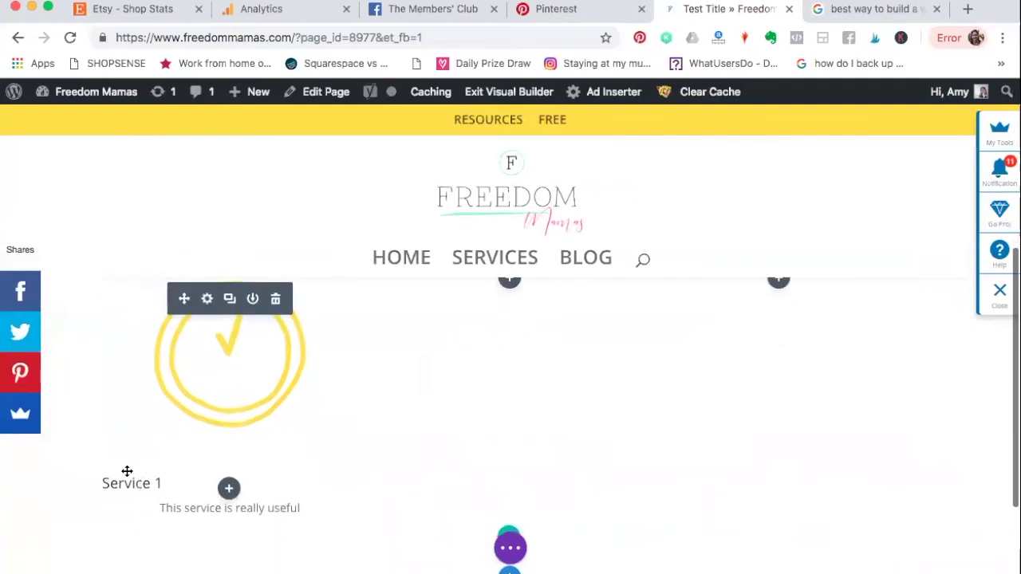
left_click(205, 307)
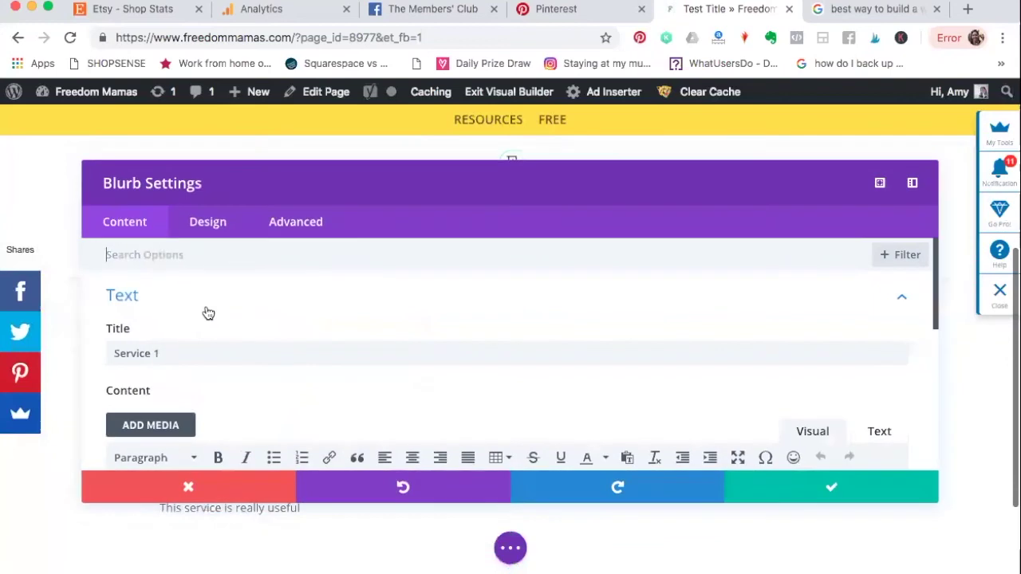
left_click(209, 226)
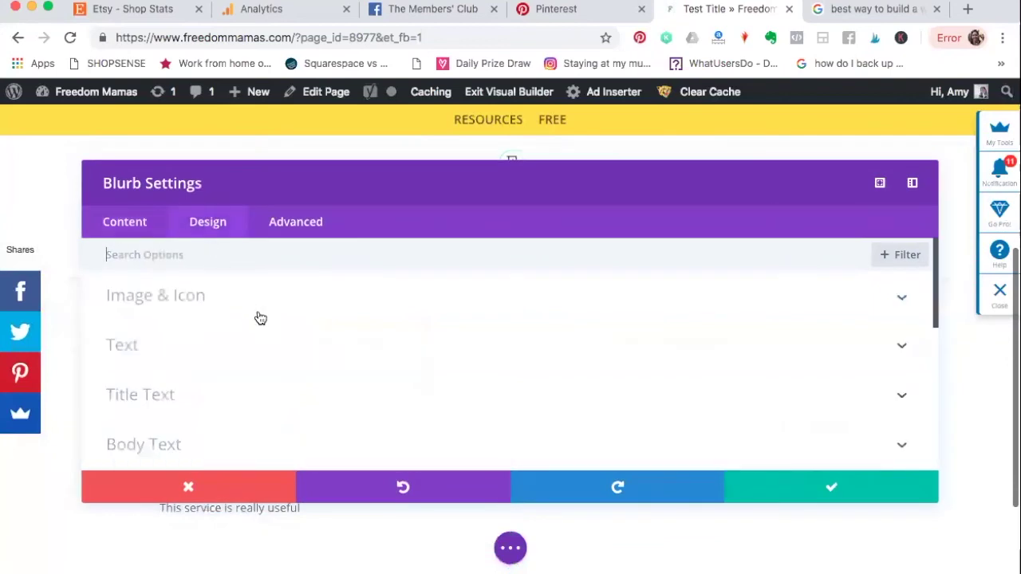
left_click(185, 396)
scroll(439, 367, "down", 5)
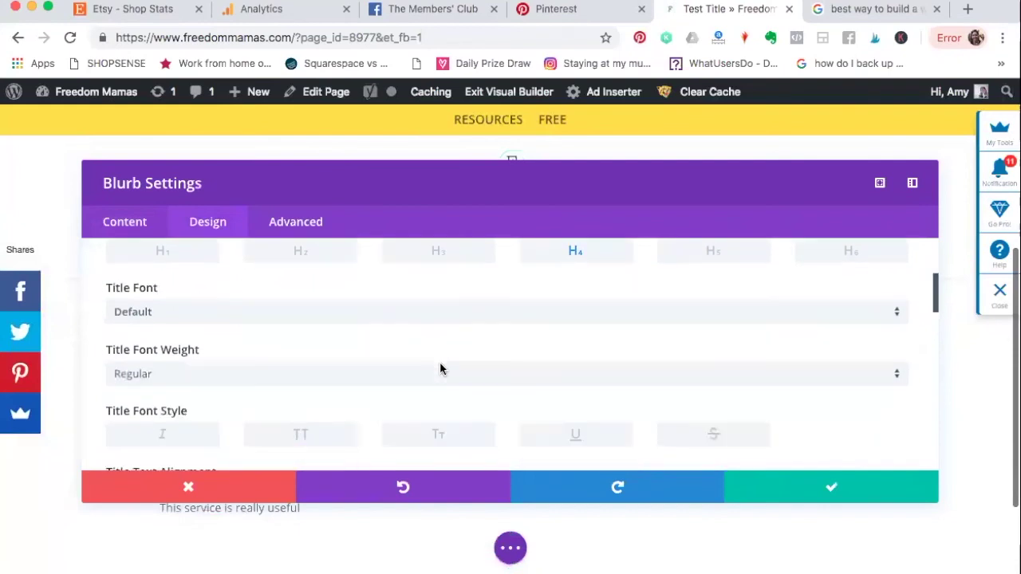
scroll(439, 369, "down", 2)
left_click(407, 312)
left_click(832, 488)
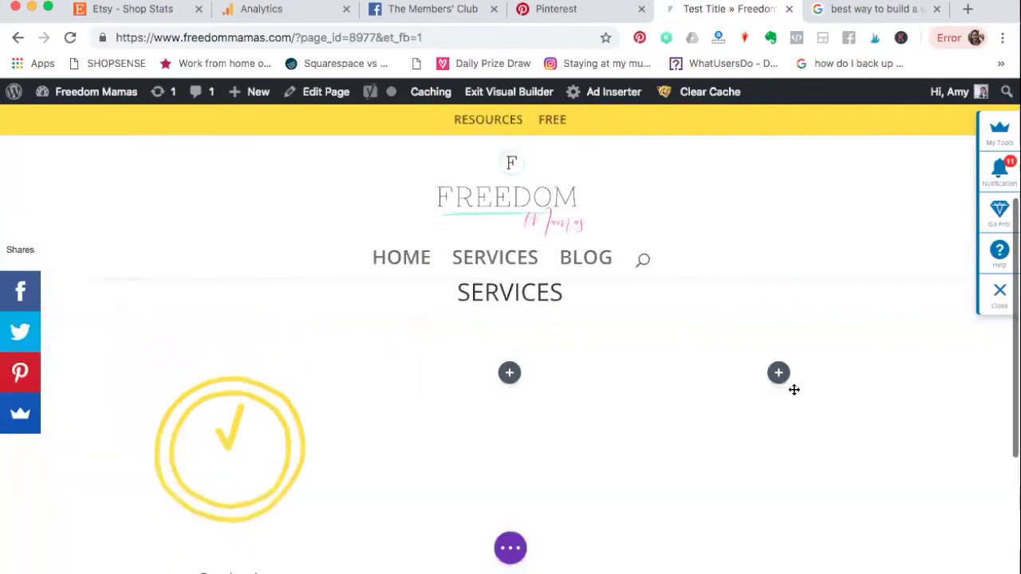
Step: Browse the list of new modules available for the middle column of the services row, without inserting one
scroll(753, 464, "down", 5)
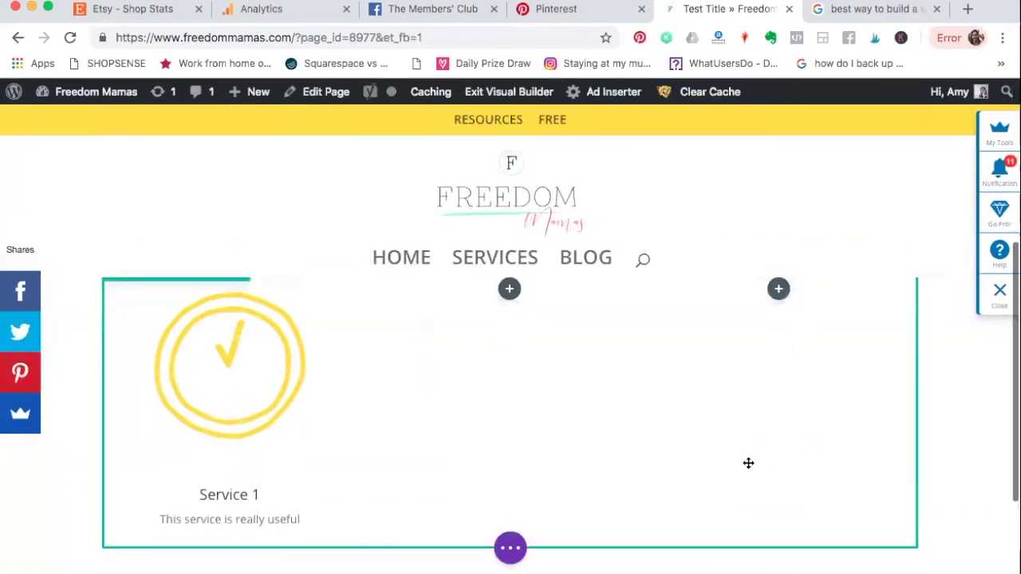
scroll(748, 462, "down", 2)
scroll(747, 467, "up", 5)
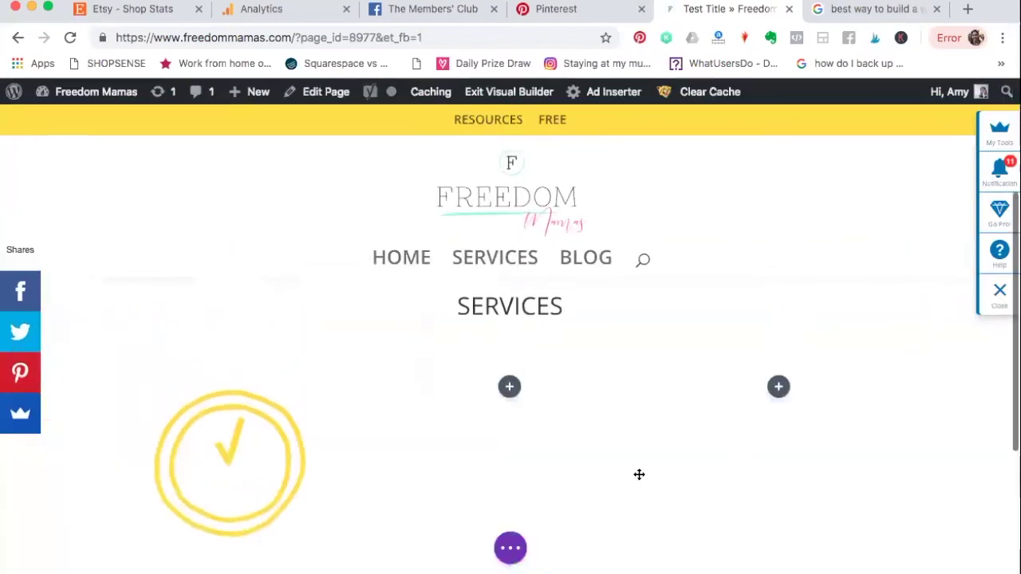
left_click(510, 389)
scroll(512, 375, "down", 2)
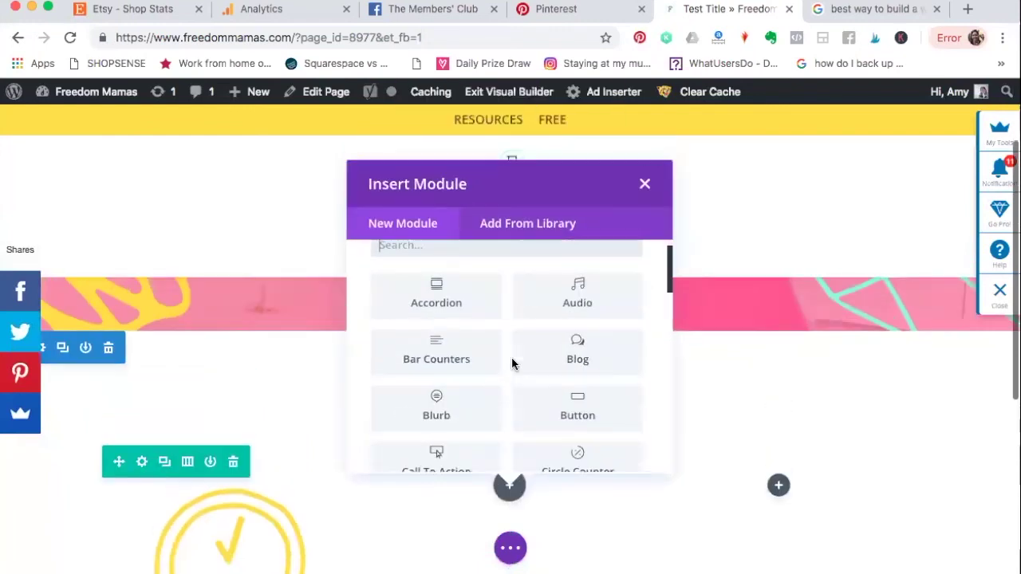
scroll(511, 364, "up", 2)
scroll(513, 360, "down", 2)
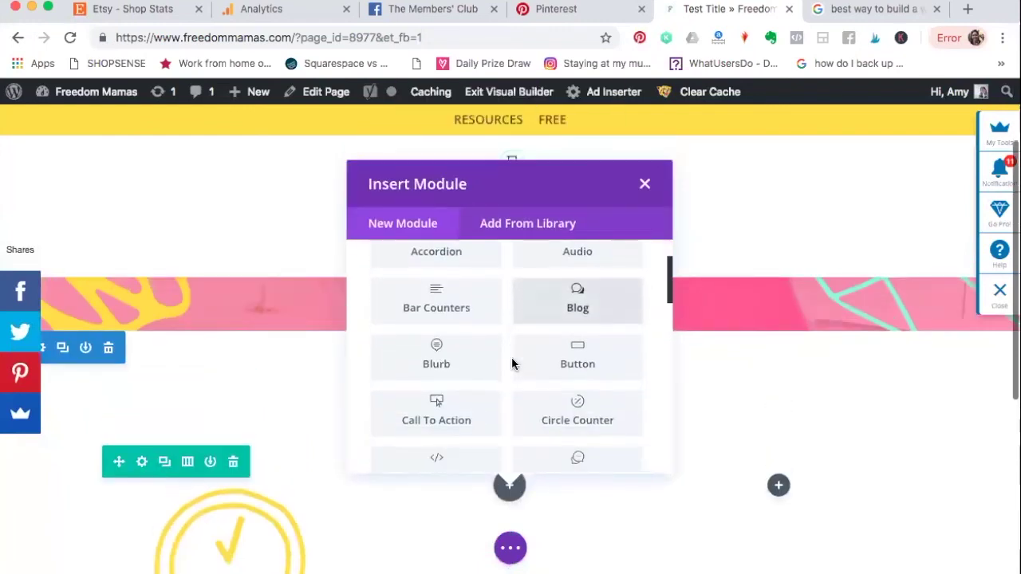
scroll(530, 367, "down", 1)
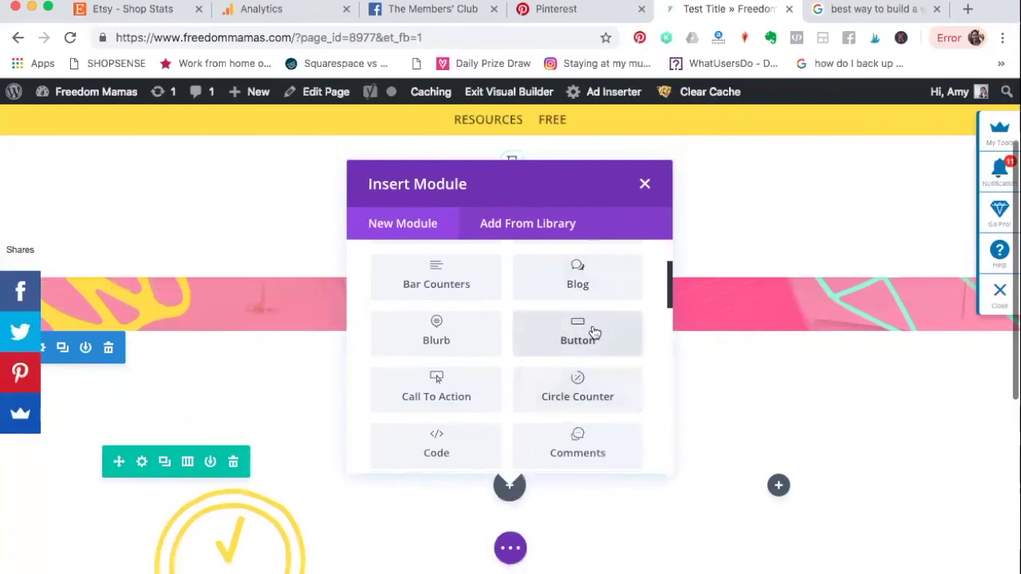
scroll(510, 365, "down", 2)
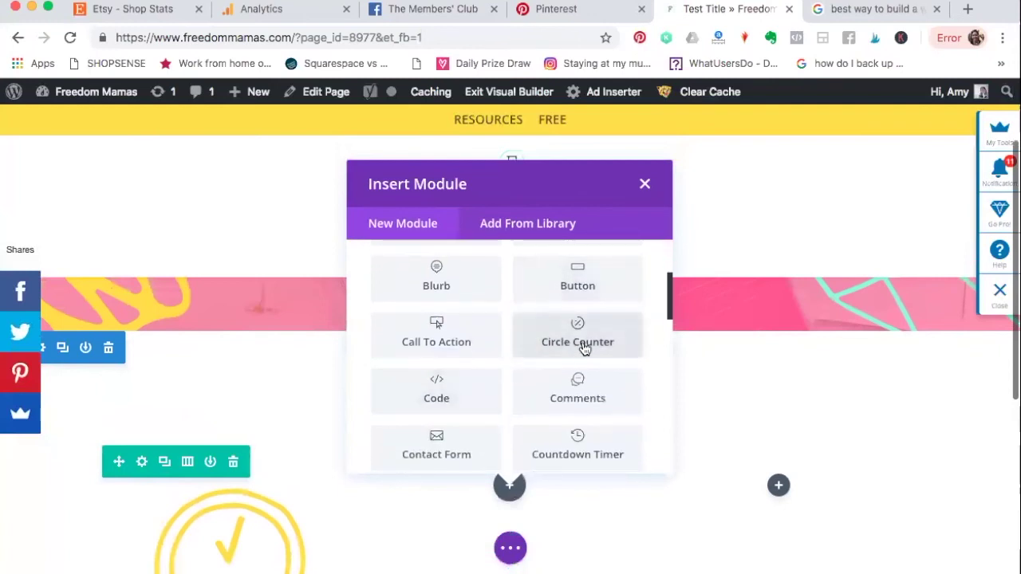
scroll(476, 414, "down", 3)
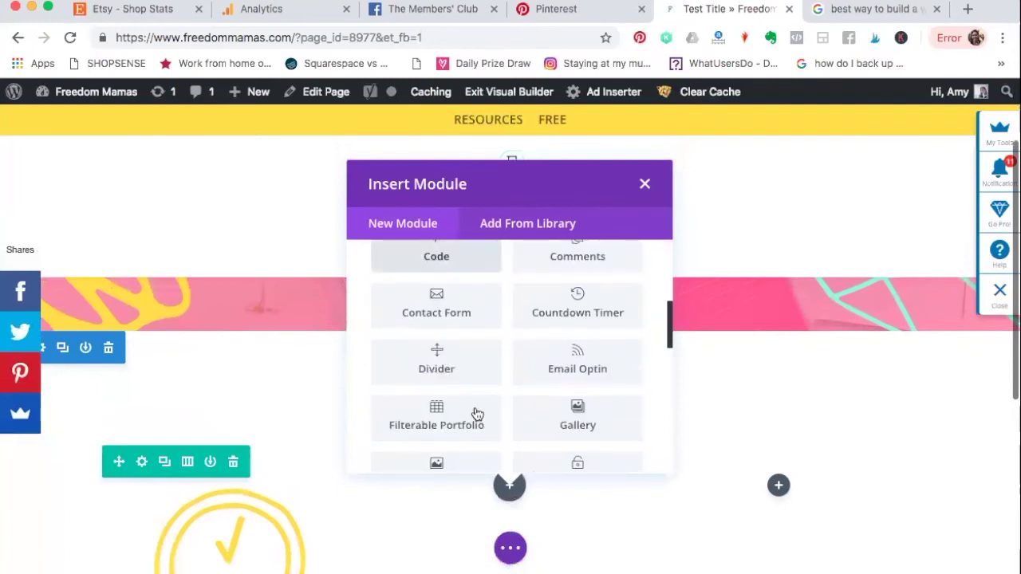
scroll(477, 414, "down", 2)
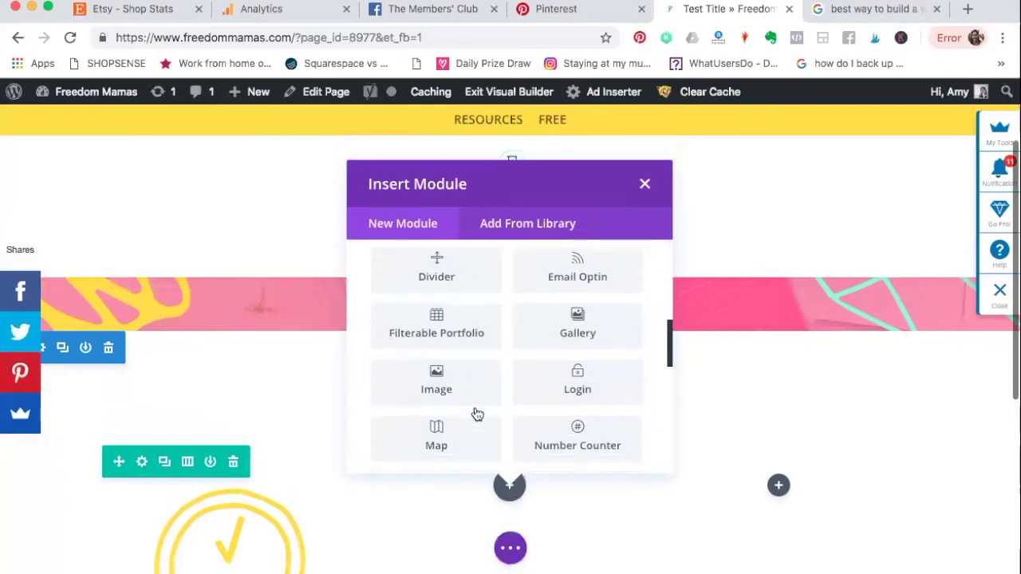
scroll(477, 414, "down", 1)
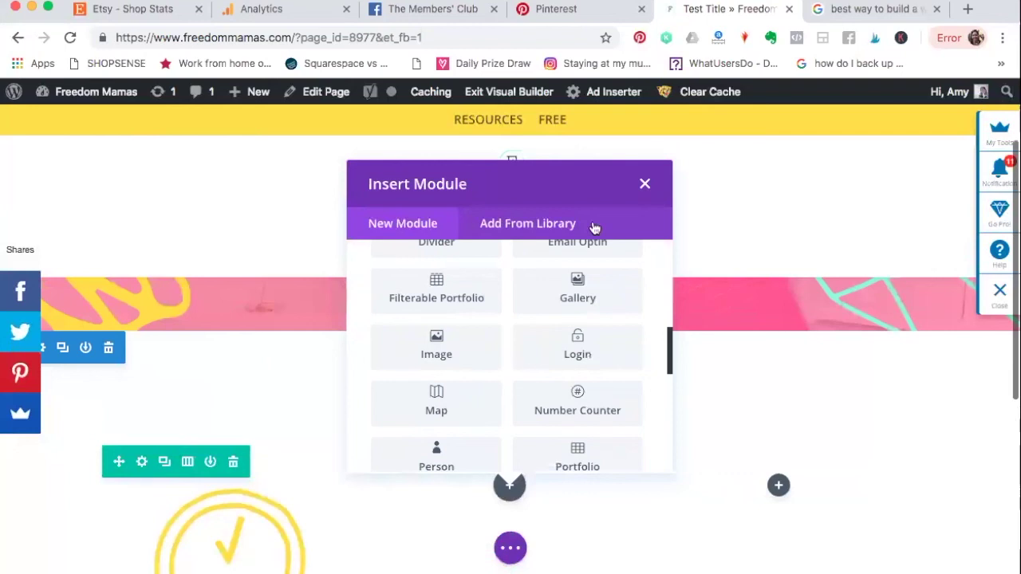
left_click(642, 183)
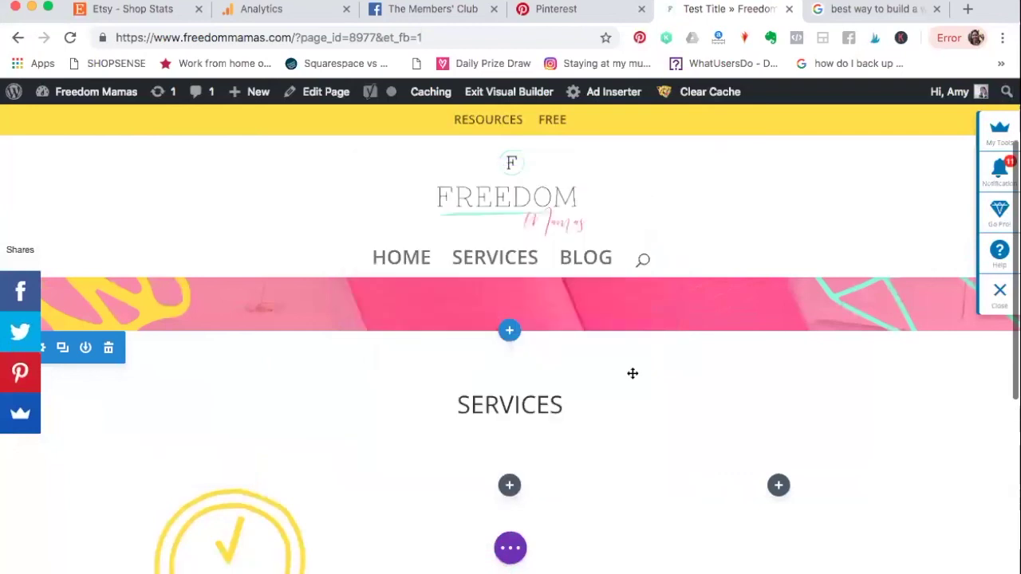
Step: Review the page from the "TEST PAGE" header to the "SERVICES" section and save it as a draft
scroll(633, 374, "down", 4)
scroll(633, 374, "up", 5)
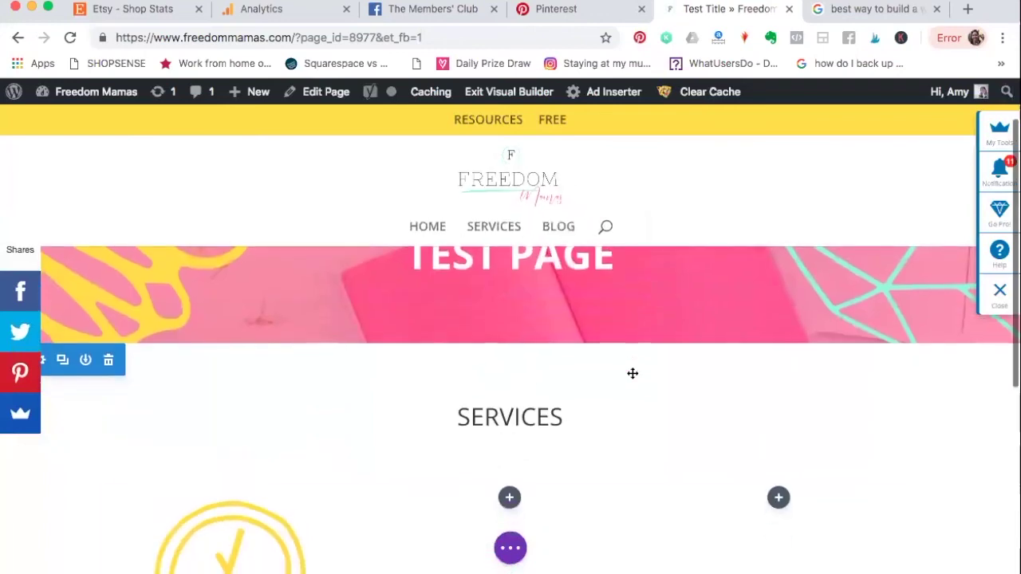
scroll(632, 373, "down", 2)
scroll(632, 373, "up", 3)
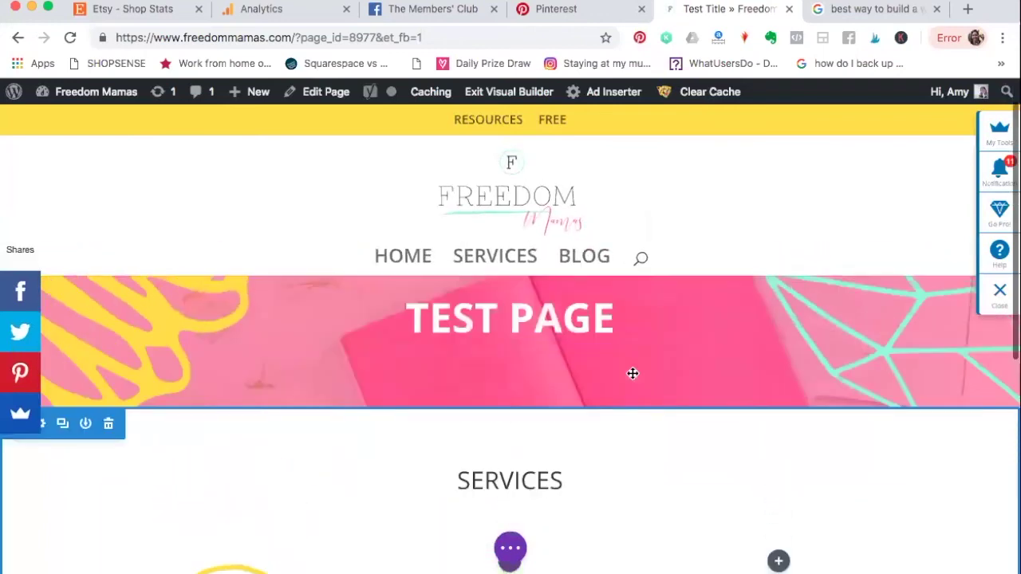
scroll(633, 373, "down", 1)
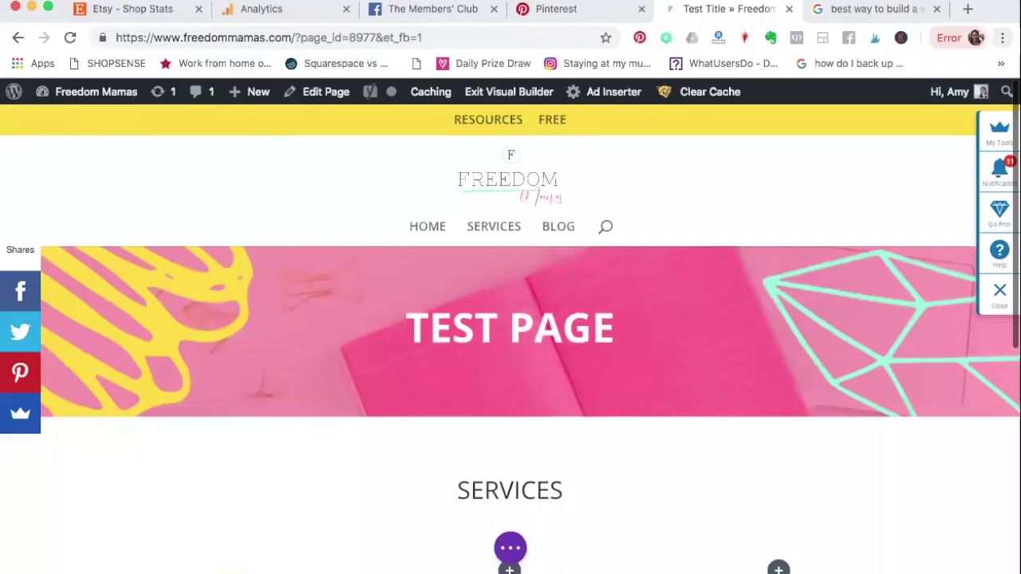
left_click(511, 549)
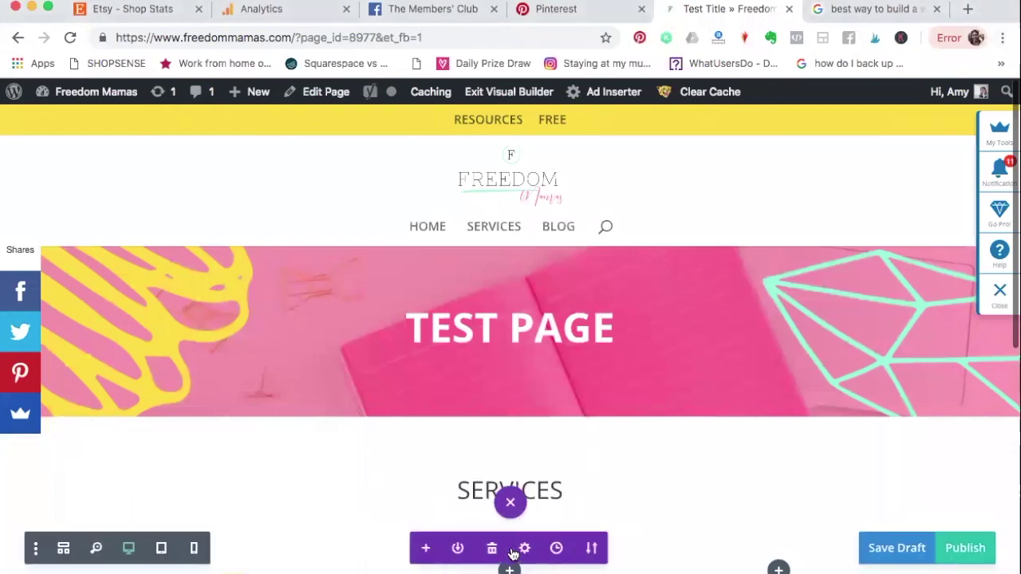
left_click(899, 548)
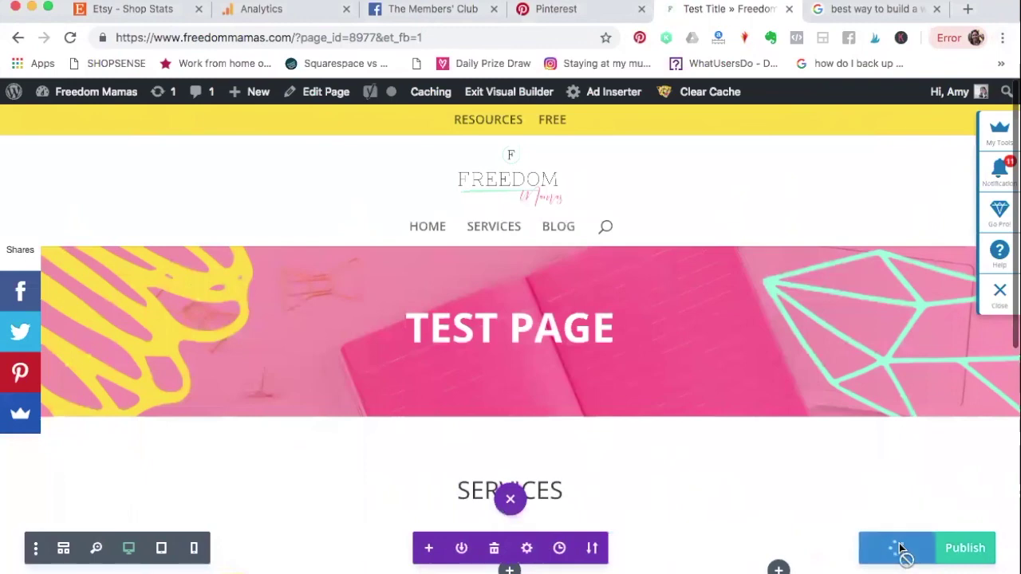